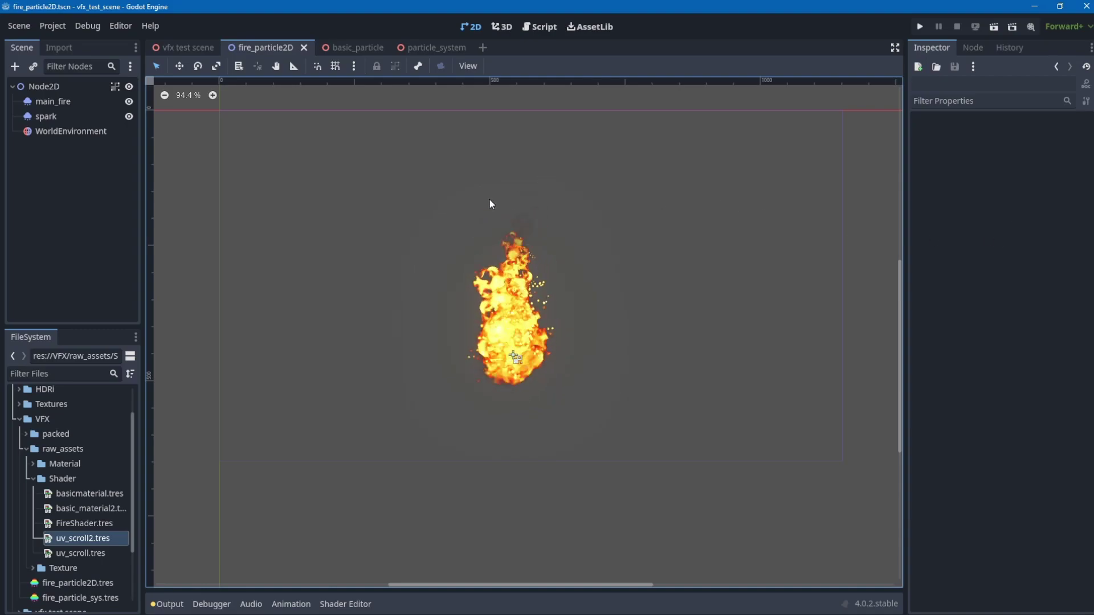
- Create a new scene with a 2D root node and save it as particle2d.tscn in the VFX folder
click(483, 49)
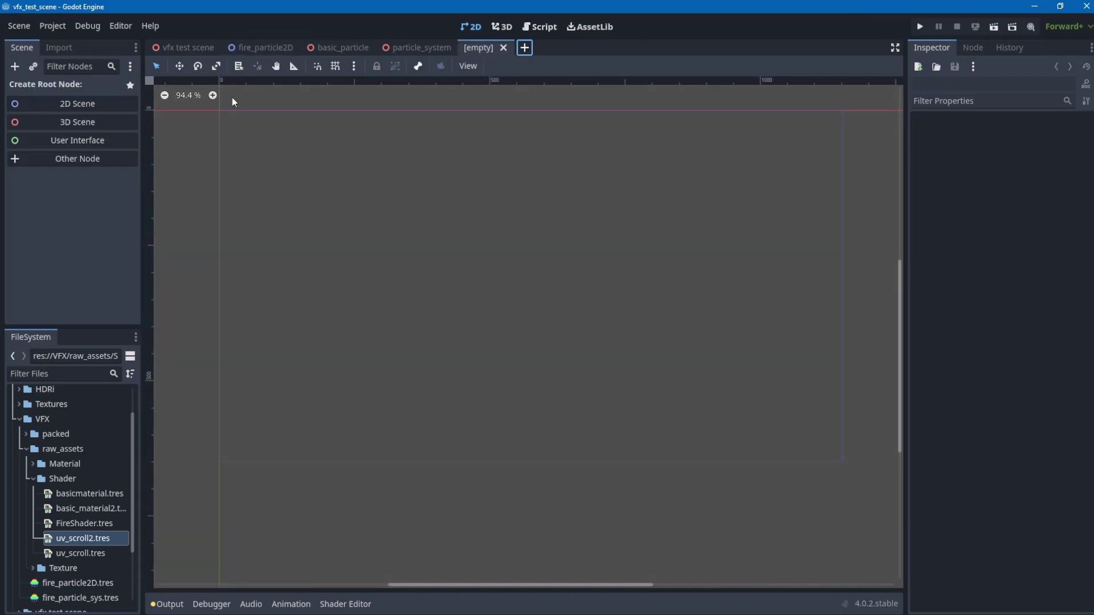
click(125, 102)
key(ctrl+s)
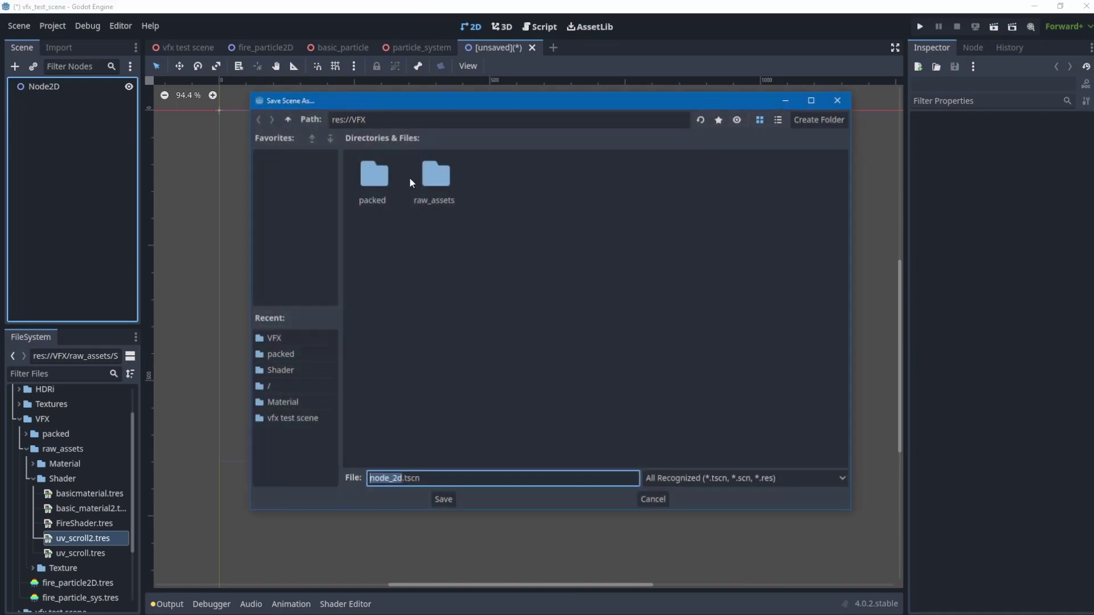
text(particle)
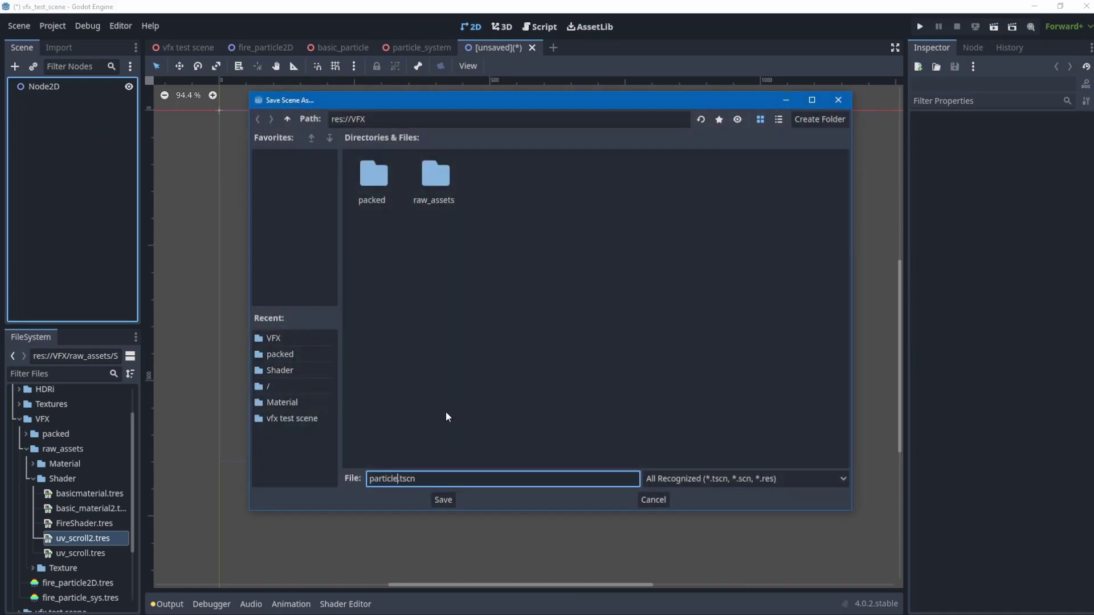
text(2d)
key(Return)
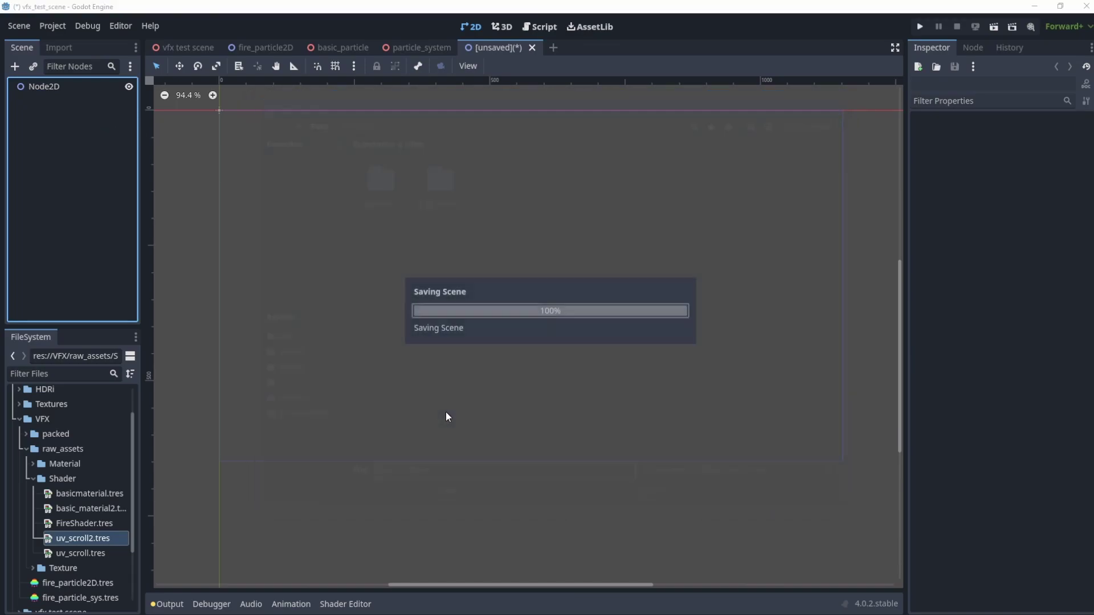
- Add a GPUParticles2D node as a child of the Node2D root
click(108, 166)
key(ctrl+a)
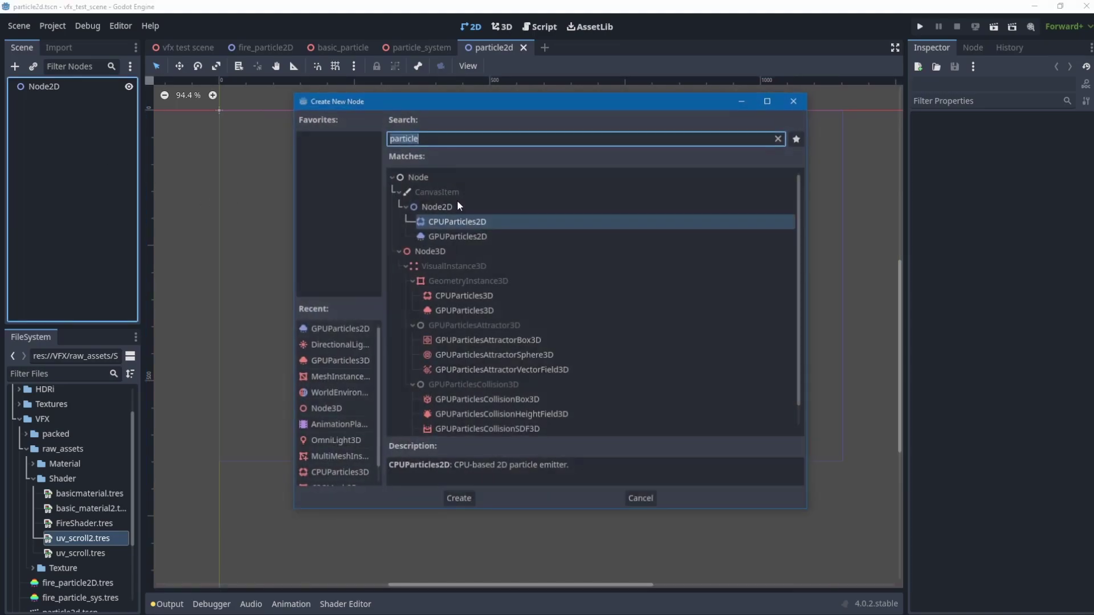
double_click(478, 235)
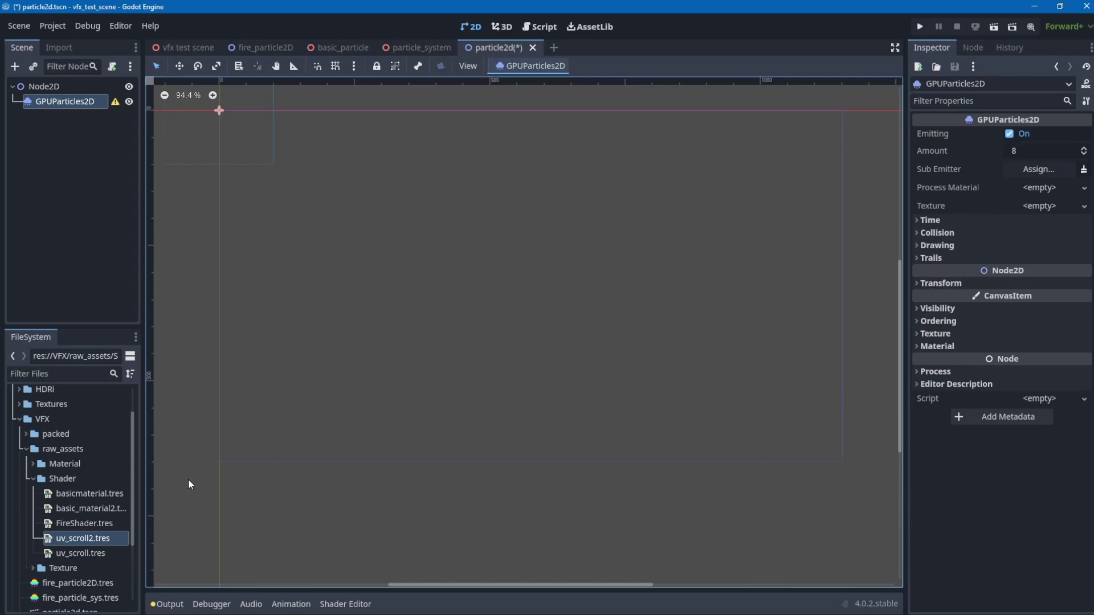
- Assign fire_particle2D.tres as the process material of the GPUParticles2D node
scroll(108, 493, down, 3)
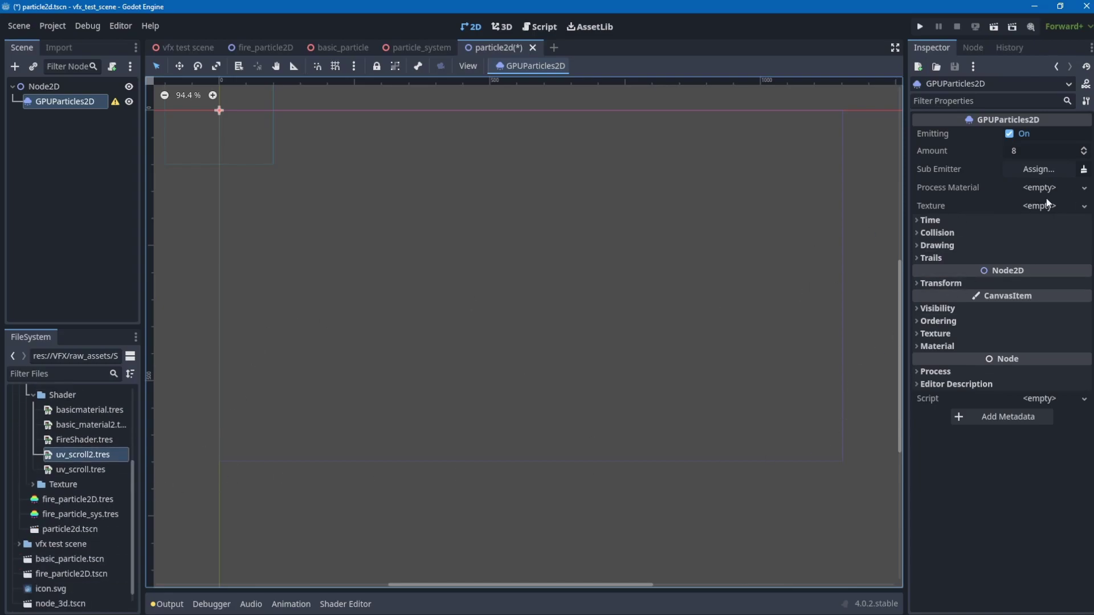
click(105, 517)
click(62, 502)
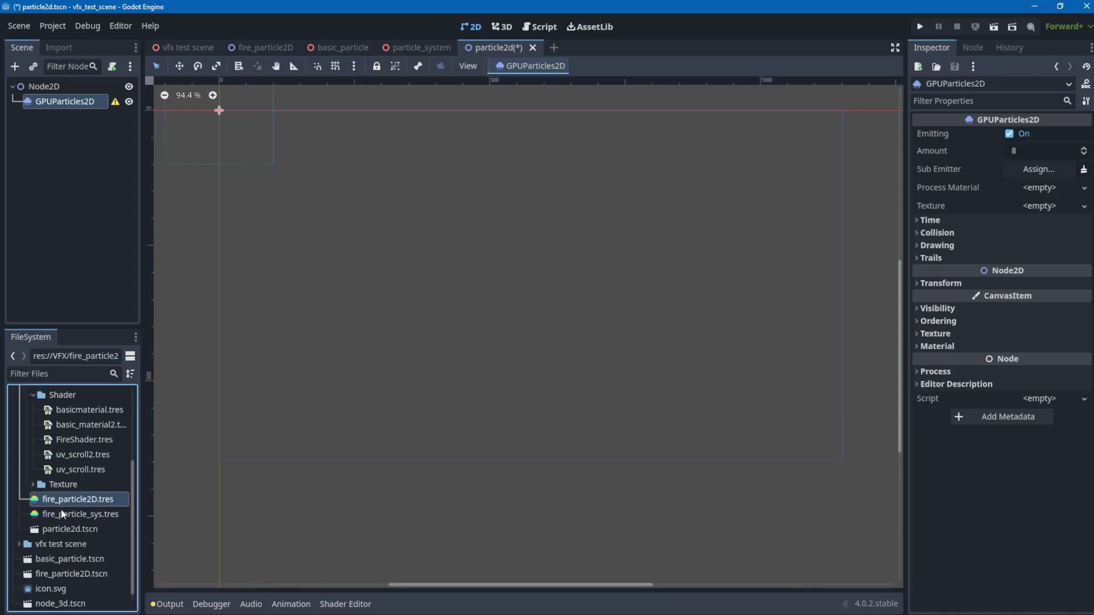
drag(63, 501, 1035, 193)
middle_drag(271, 182, 410, 315)
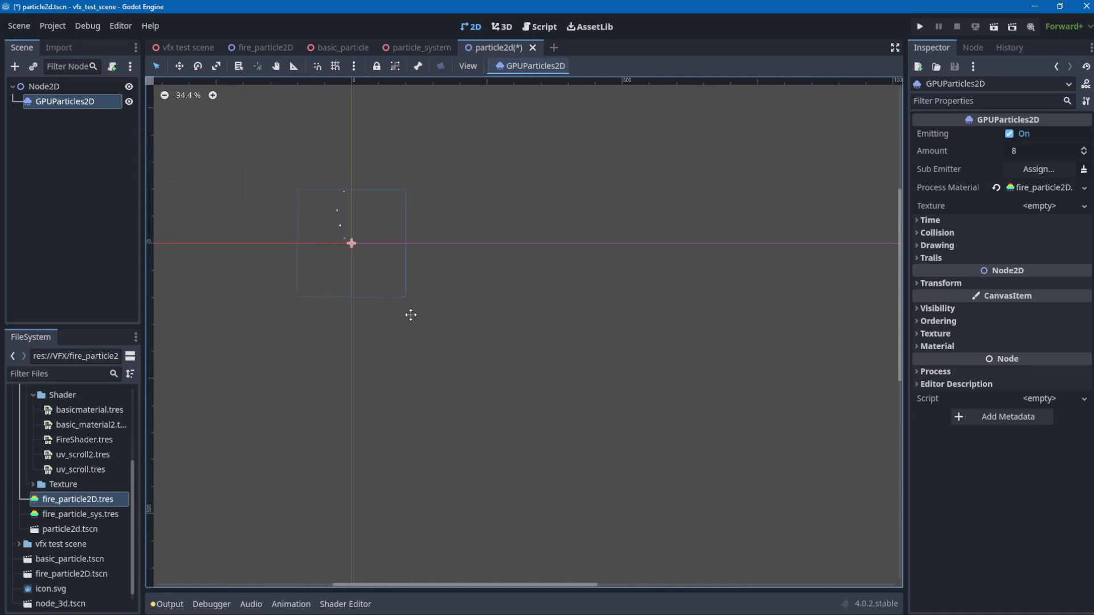
scroll(347, 275, up, 2)
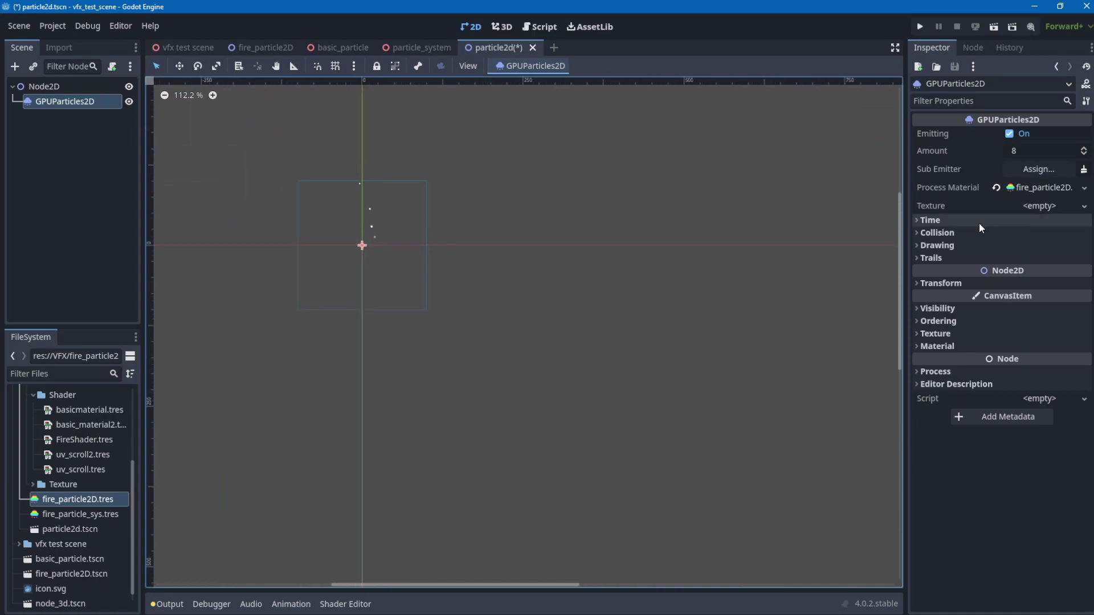
- Examine the process material's emission shape, particle flags and angle settings
click(1041, 188)
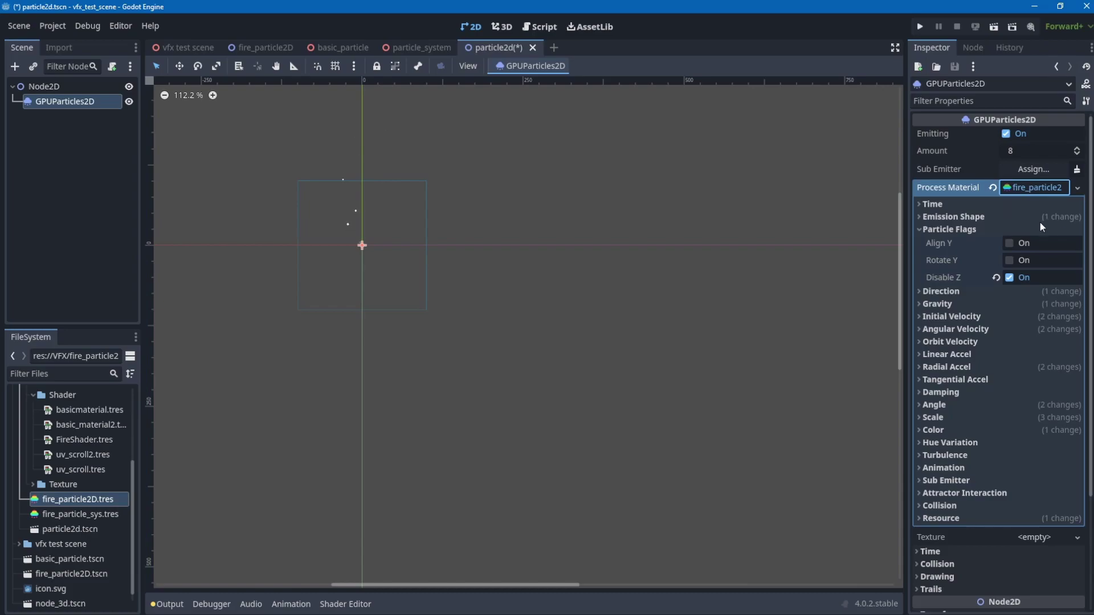
click(963, 230)
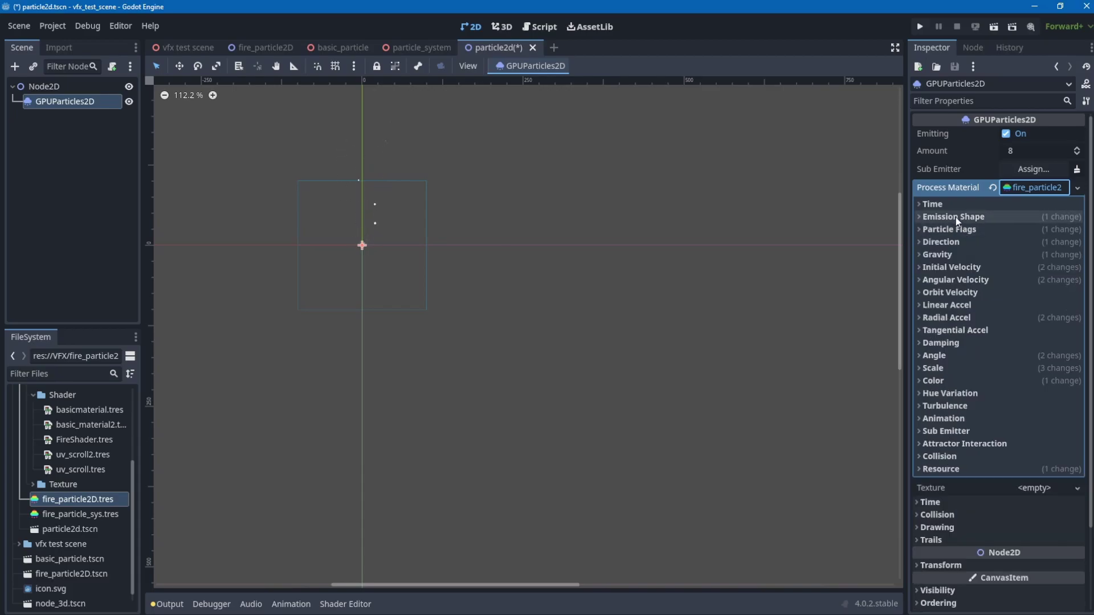
click(956, 217)
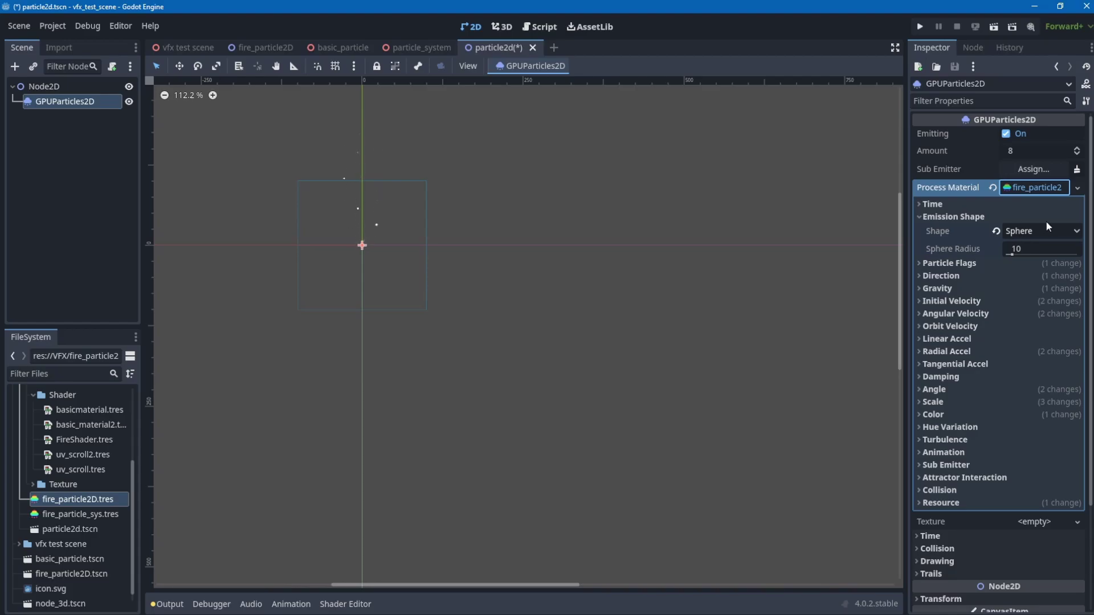
click(966, 218)
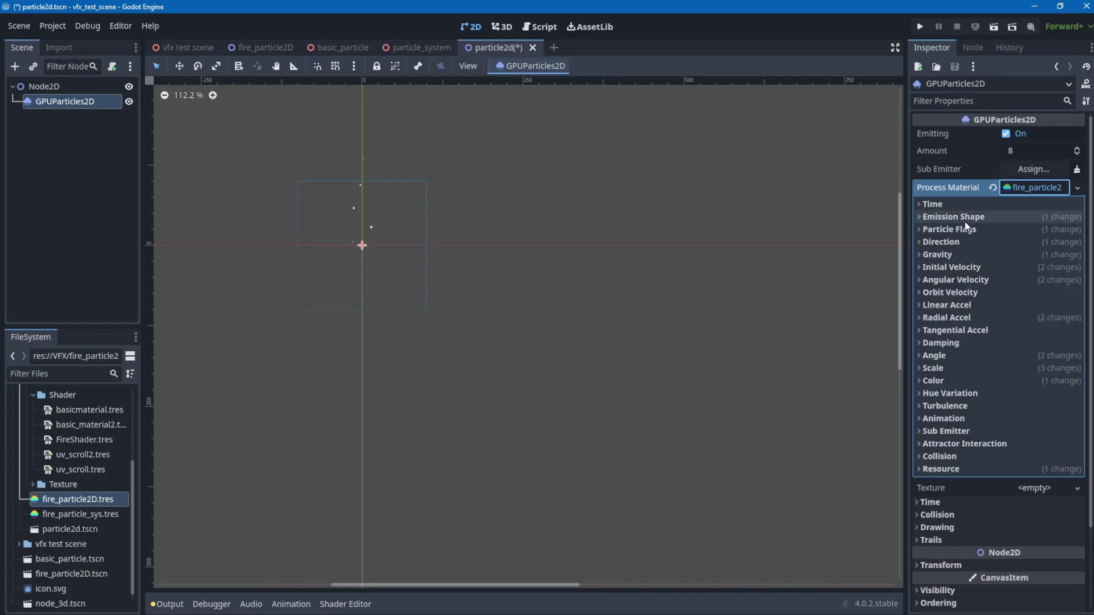
click(966, 228)
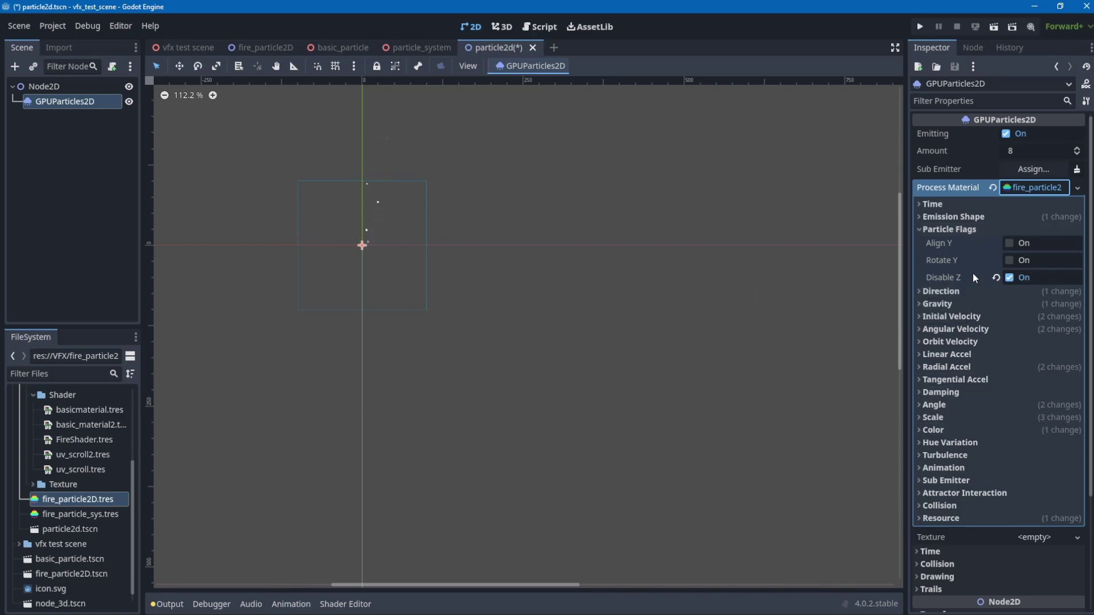
click(938, 404)
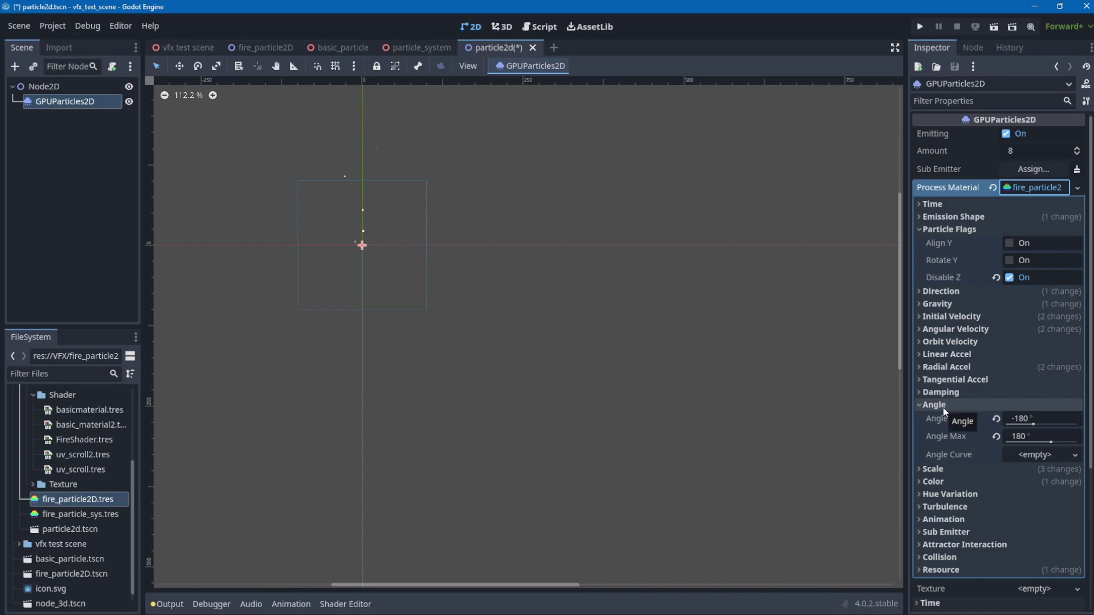
click(943, 407)
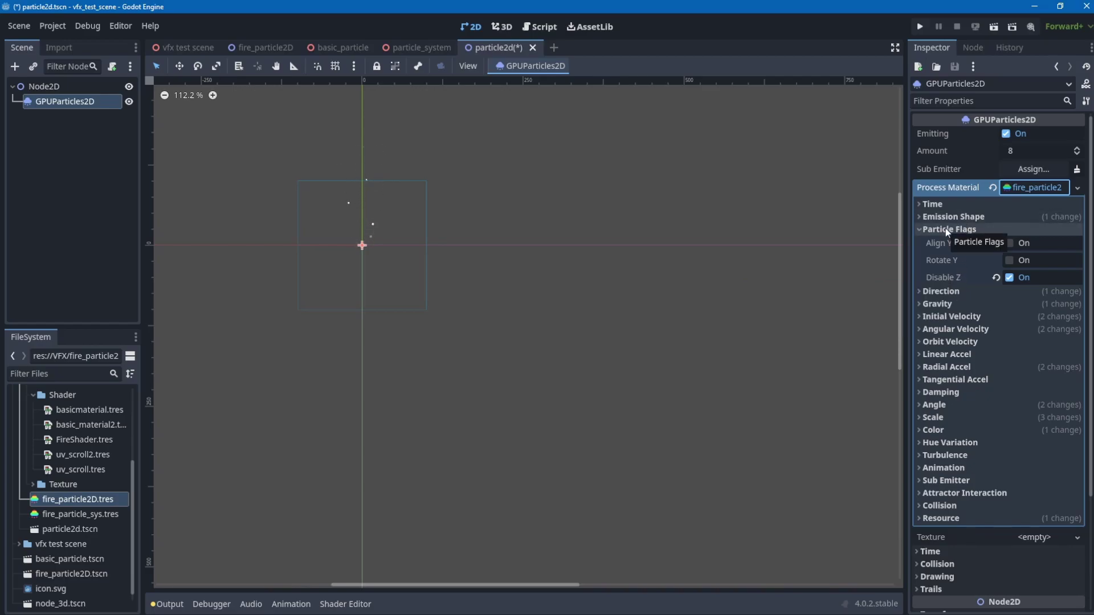
- Examine the process material's direction, gravity and initial velocity settings
click(944, 291)
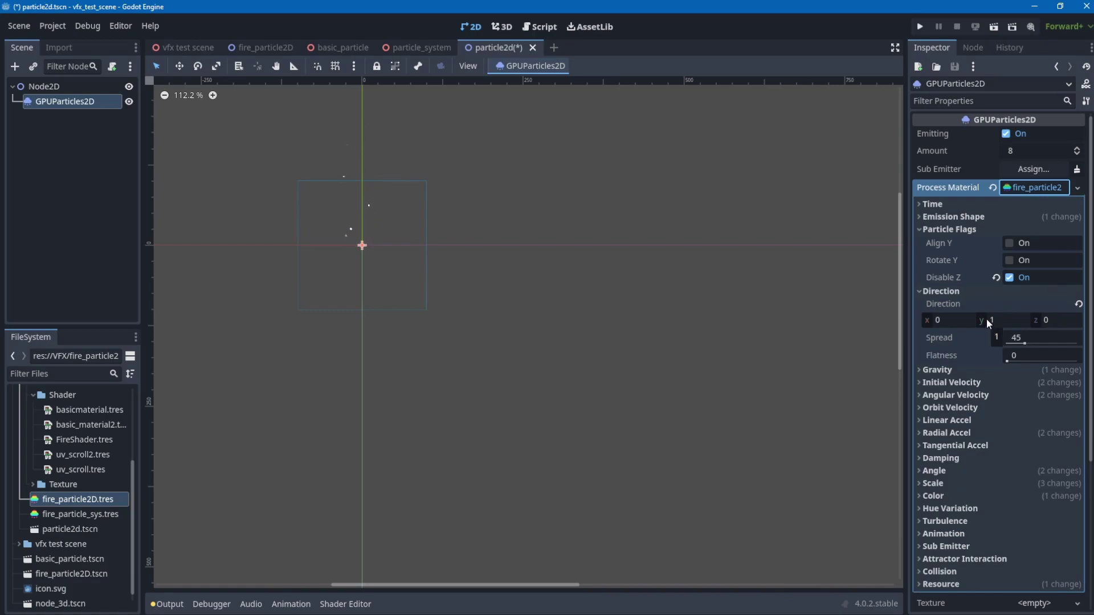
click(949, 292)
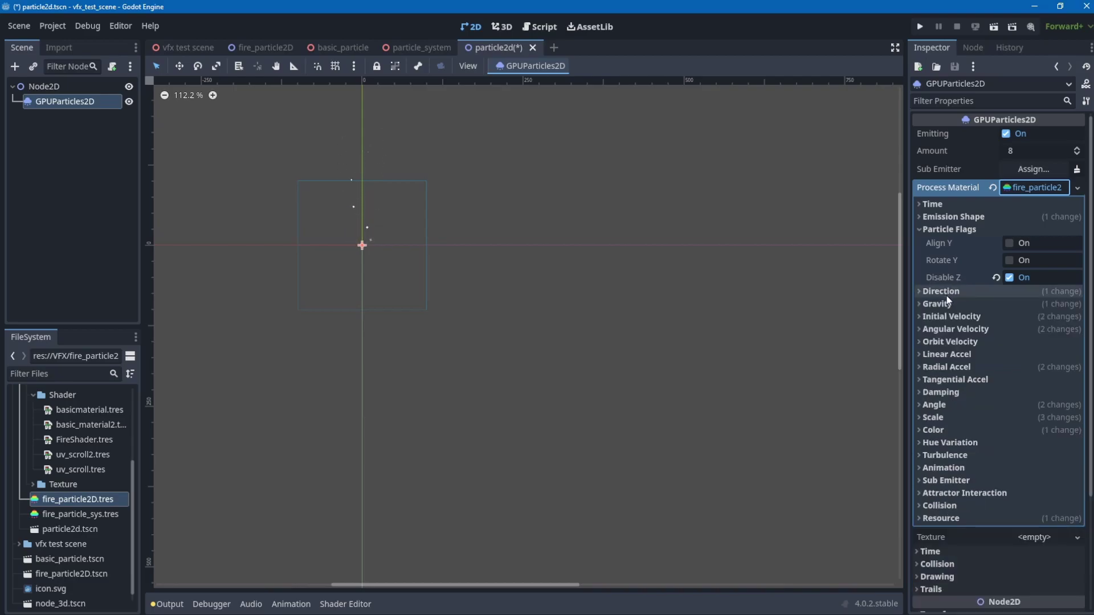
click(947, 304)
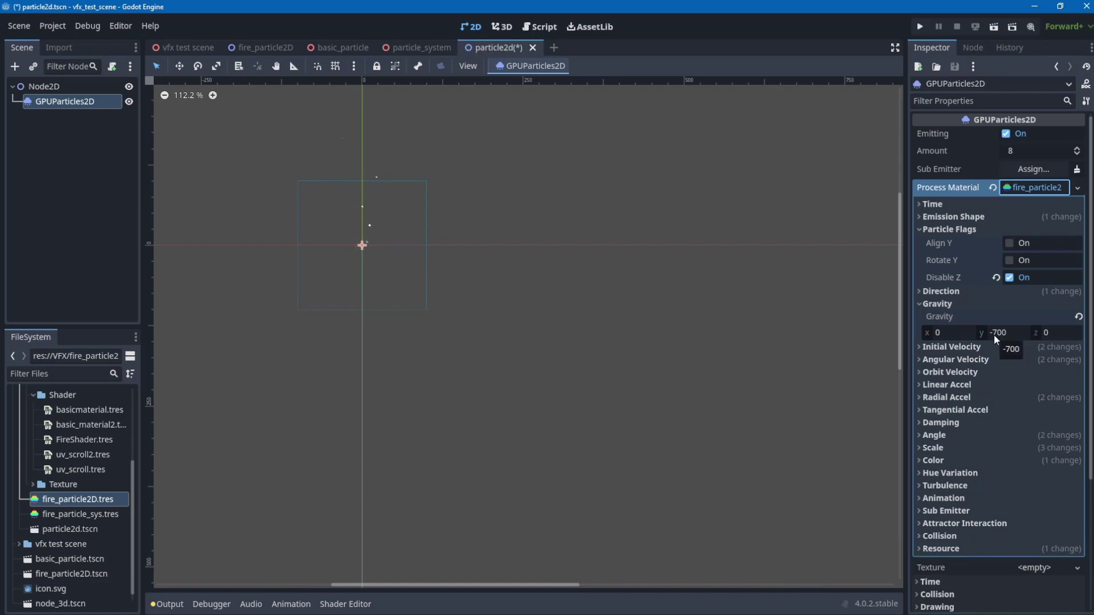
click(987, 305)
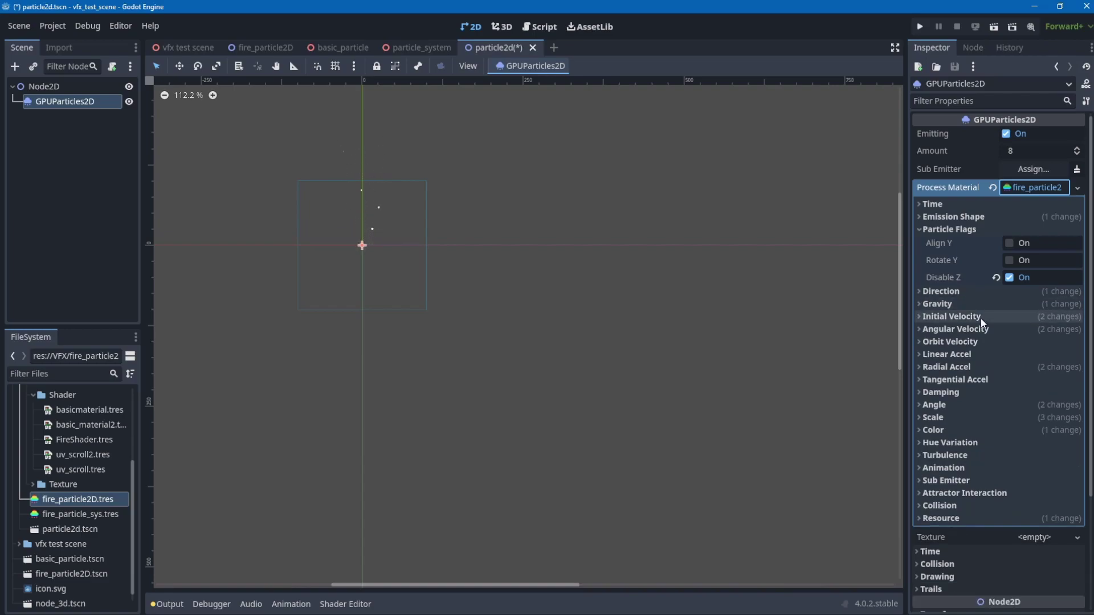
click(980, 317)
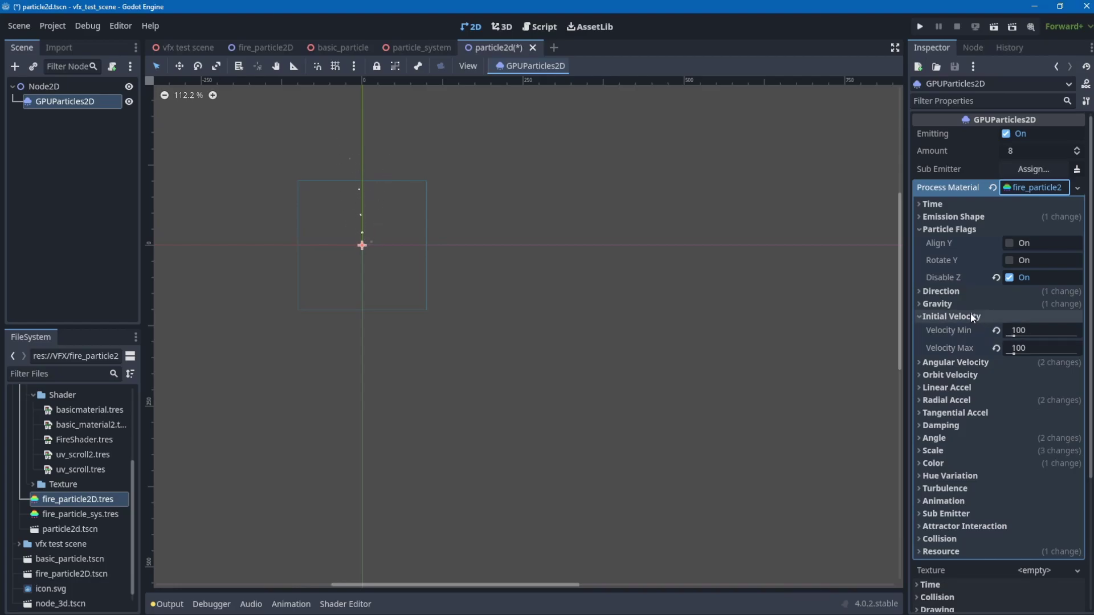
- Try -1 as the Y direction in the process material and restore it to 1
click(950, 292)
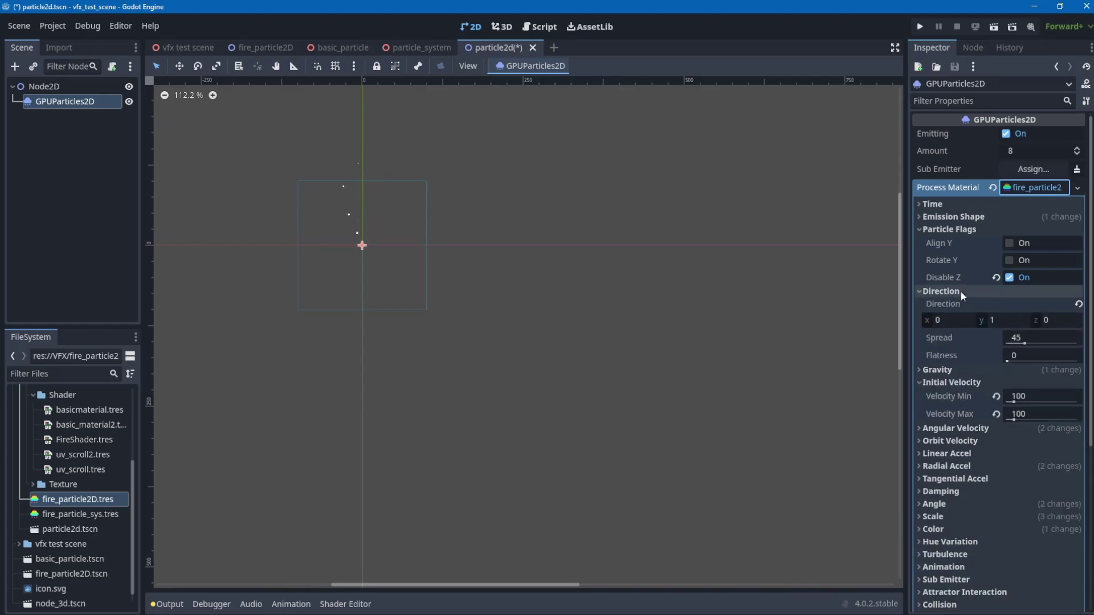
click(1004, 318)
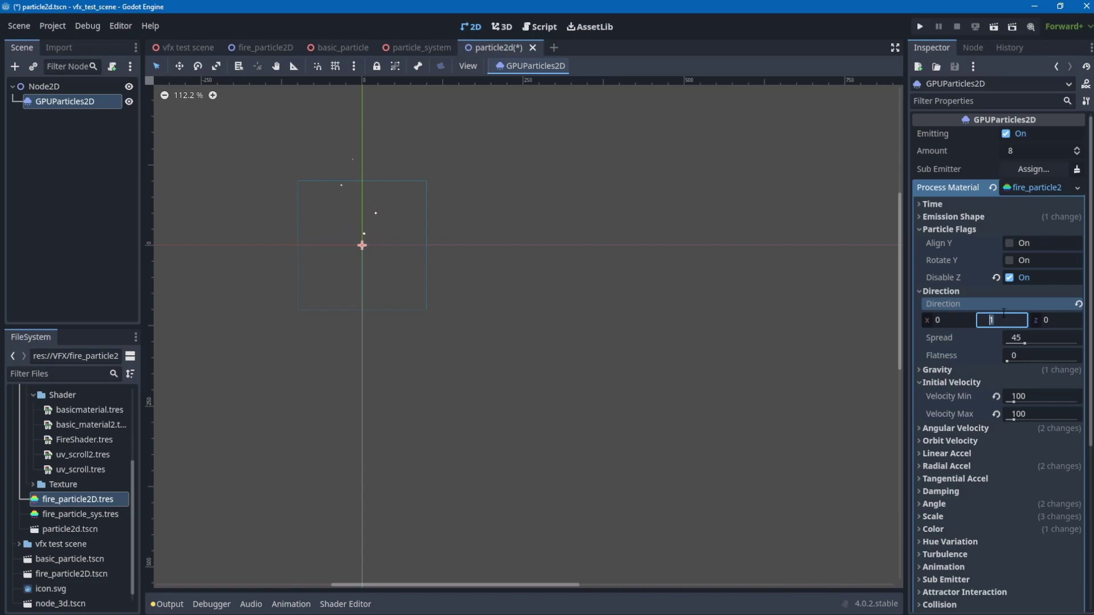
text(-1)
key(Return)
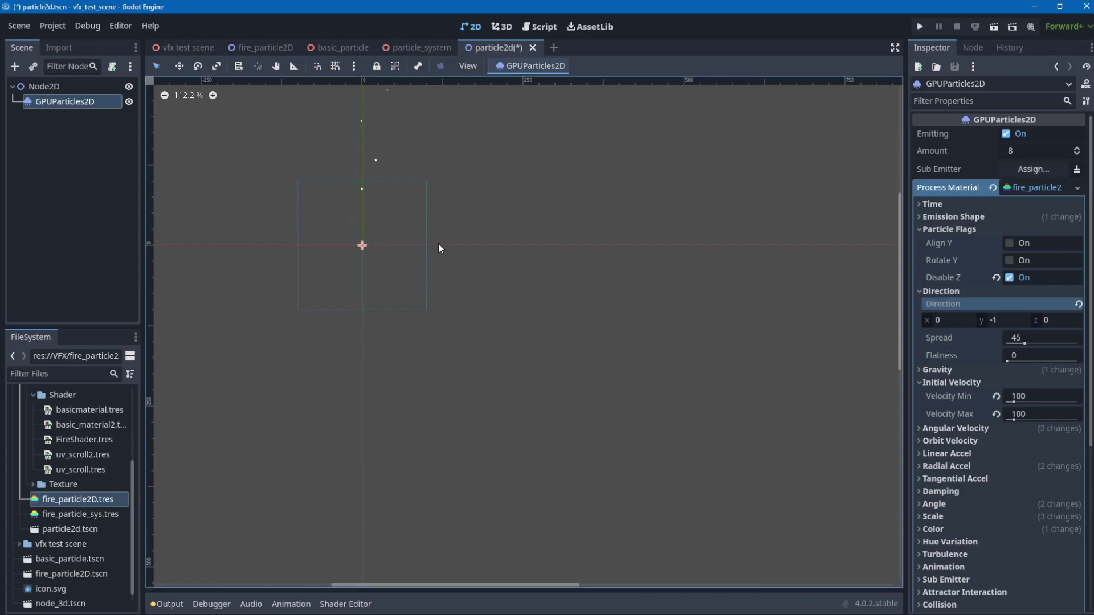
click(1003, 320)
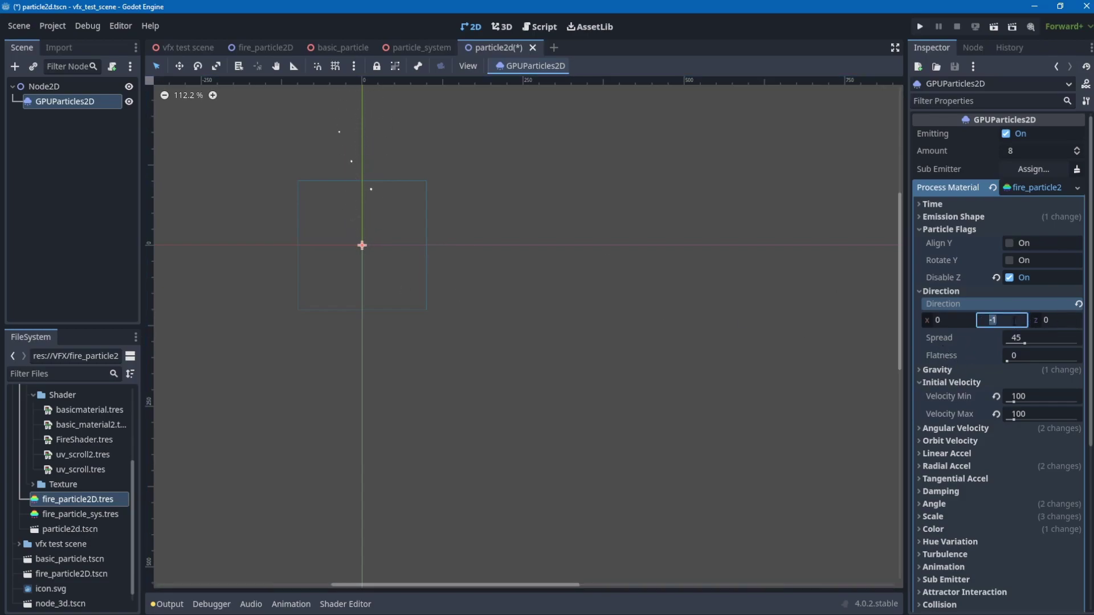
text(1)
key(Return)
click(959, 293)
click(955, 229)
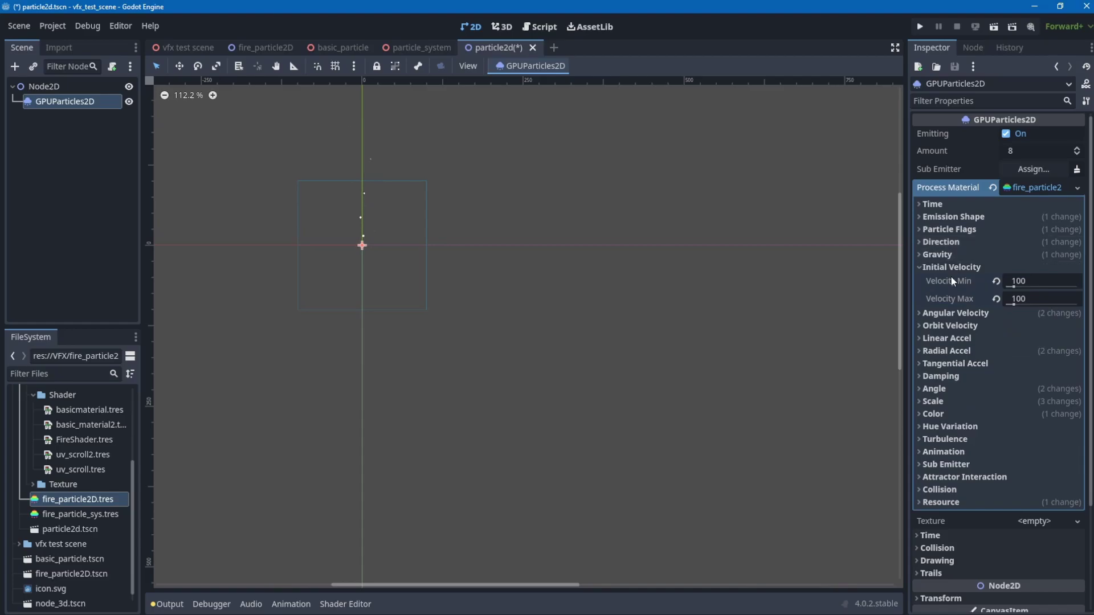
- Examine the process material's angular velocity, radial acceleration and angle ranges
click(949, 268)
click(947, 280)
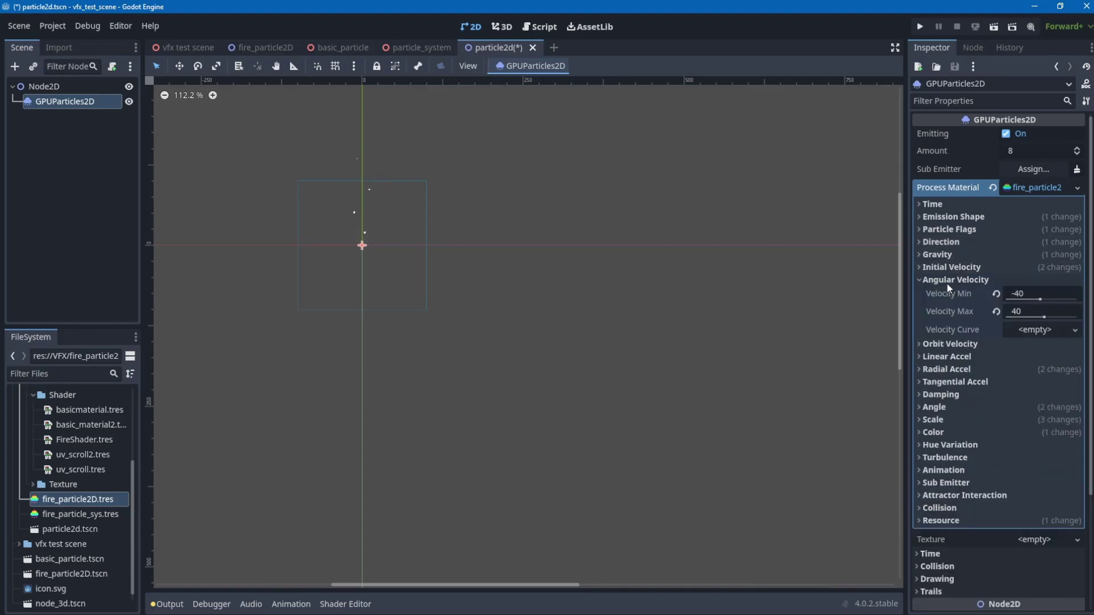
click(983, 280)
click(959, 317)
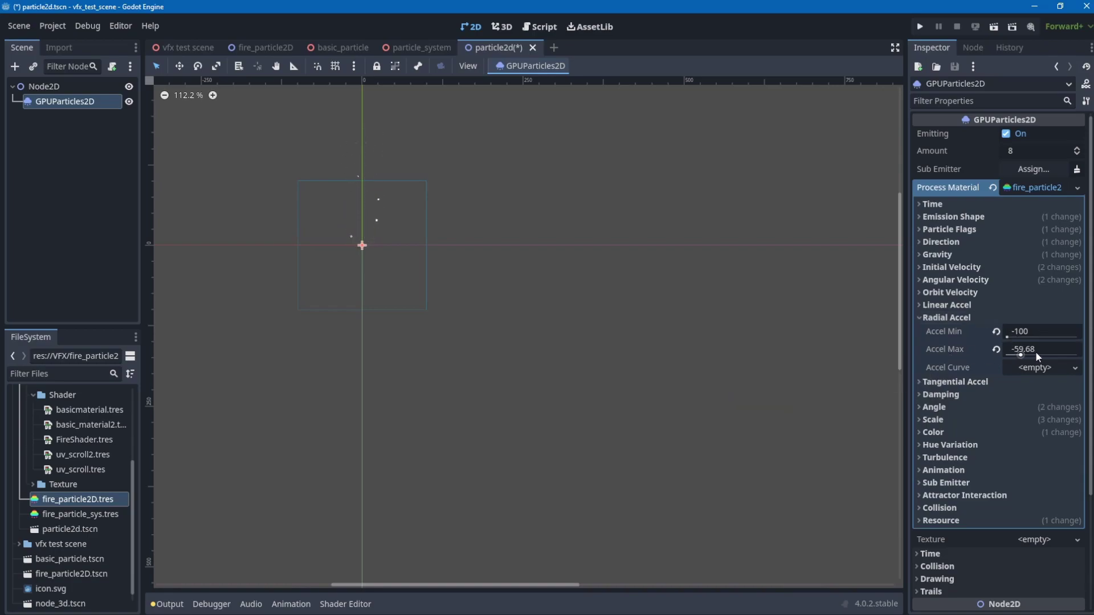
click(976, 317)
click(951, 354)
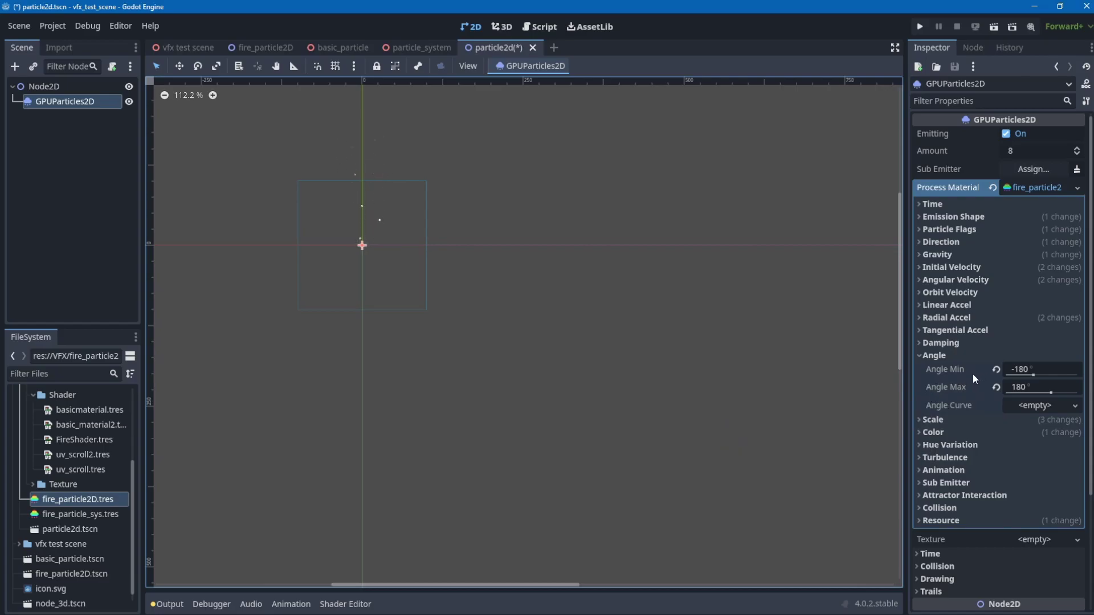
click(931, 356)
- Examine the process material's scale range, scale curve, hue variation and color ramp
click(933, 368)
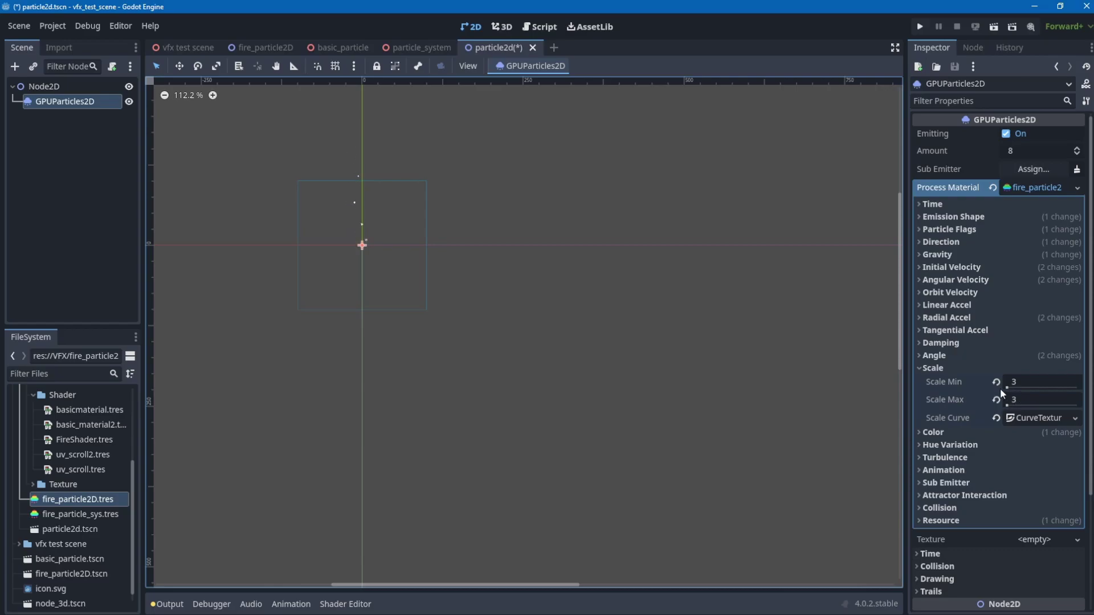
click(1030, 418)
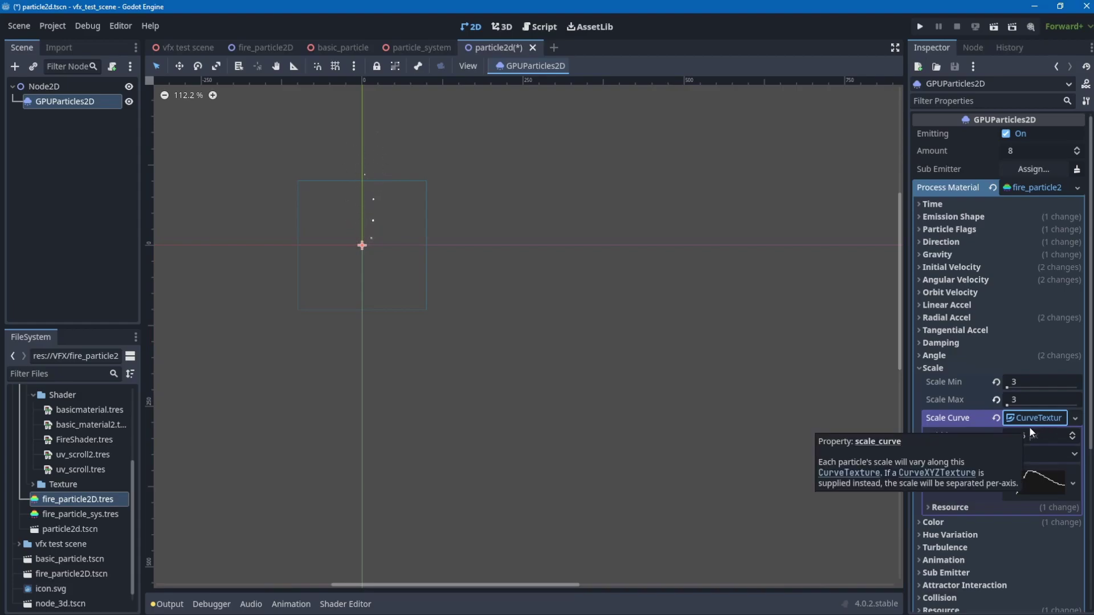
click(948, 368)
click(949, 392)
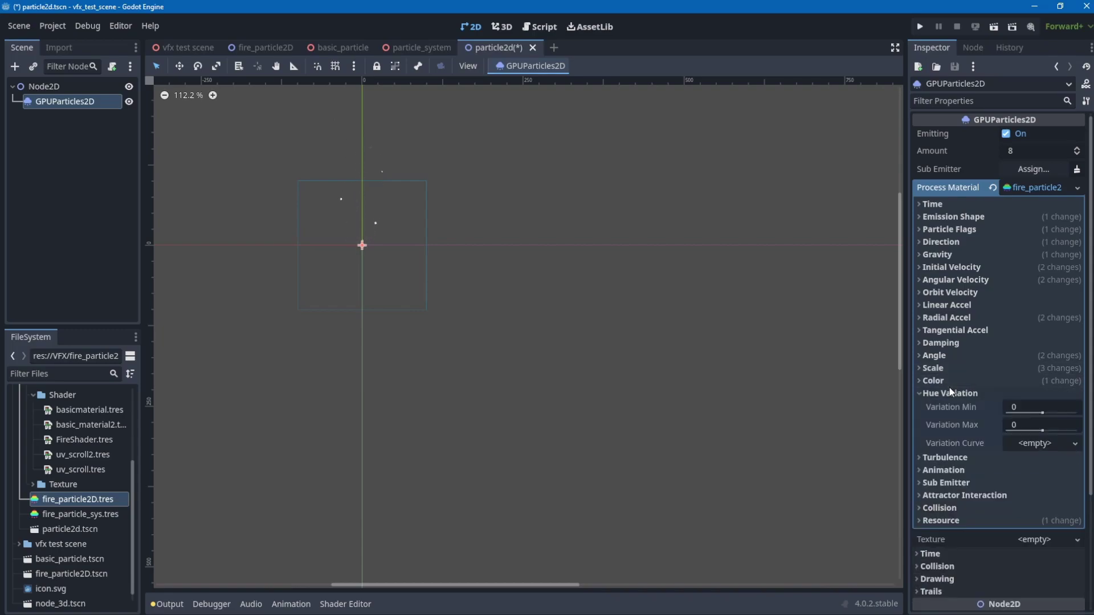
click(949, 381)
click(951, 444)
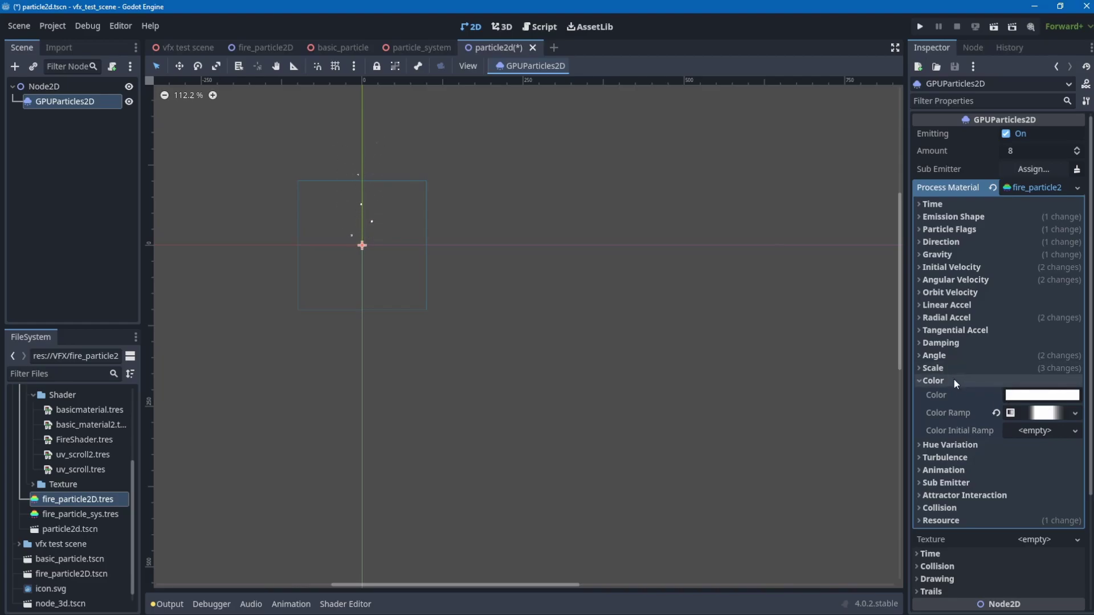
click(1029, 414)
click(1040, 431)
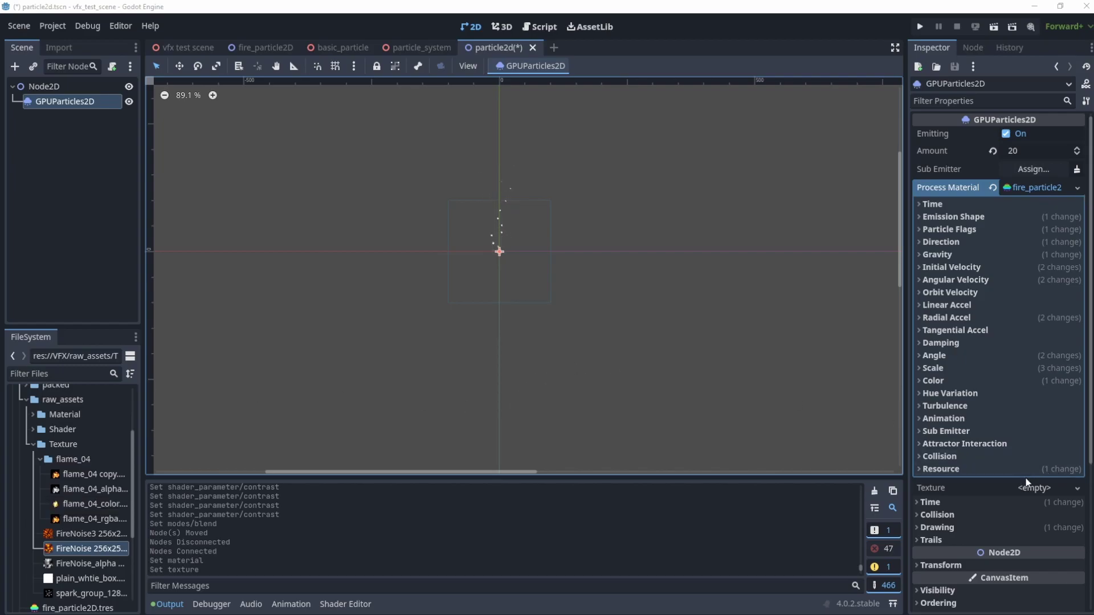
- Assign the flame_04_color texture to the GPUParticles2D node, and replace it with the plain_whtie_box texture
click(67, 505)
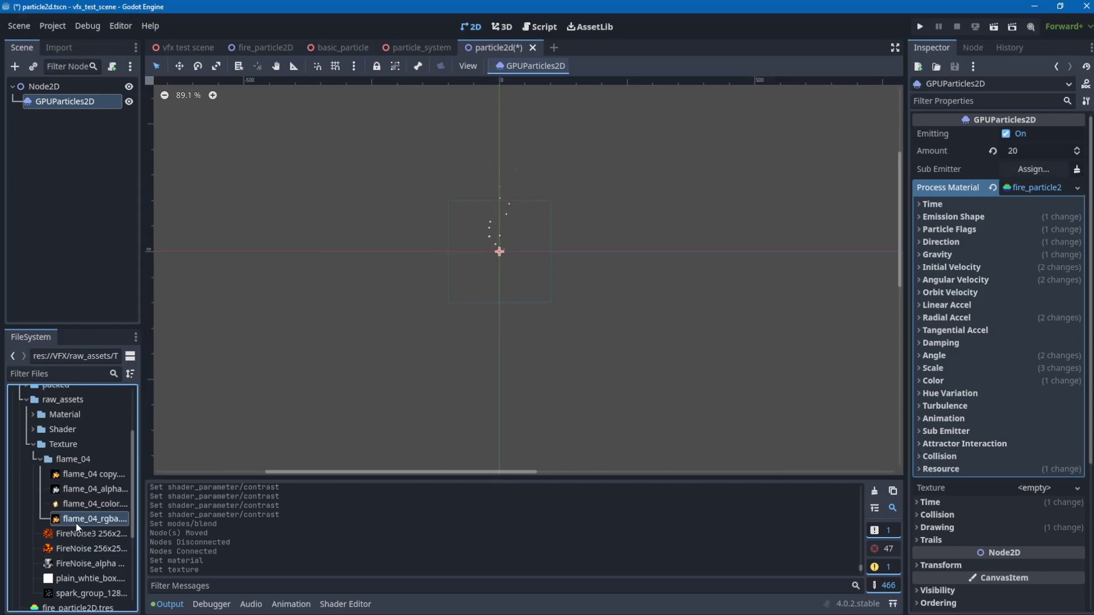
drag(62, 510, 1028, 489)
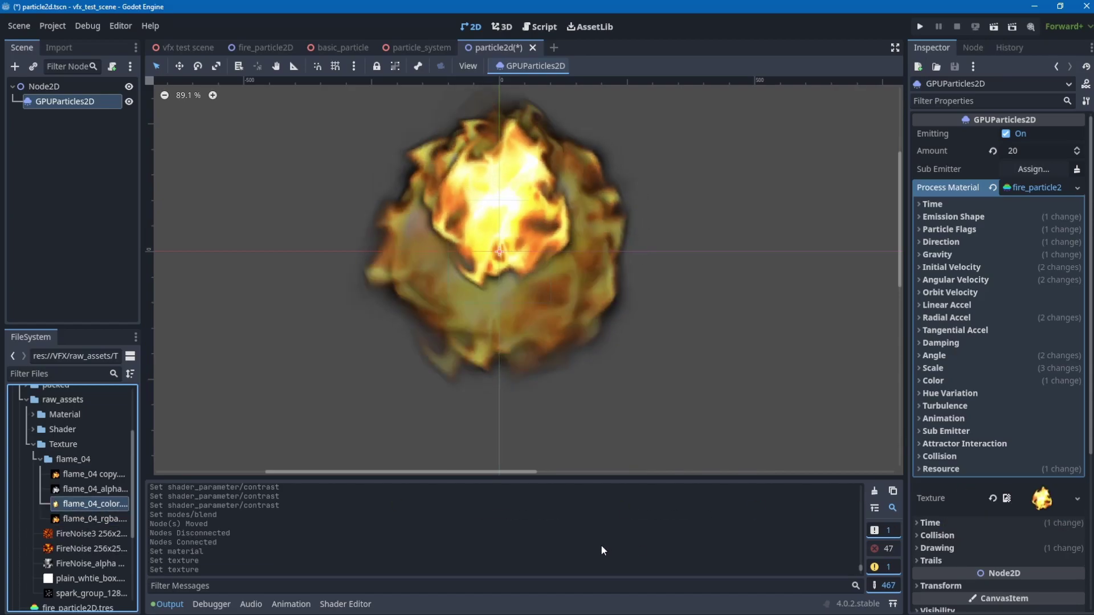
click(38, 460)
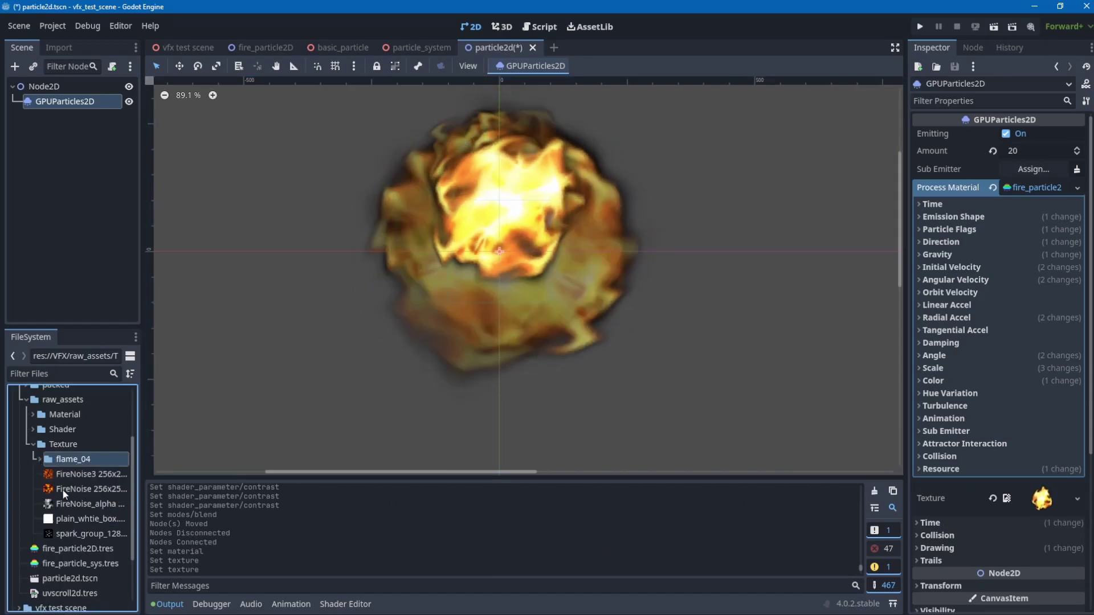
drag(71, 518, 1042, 498)
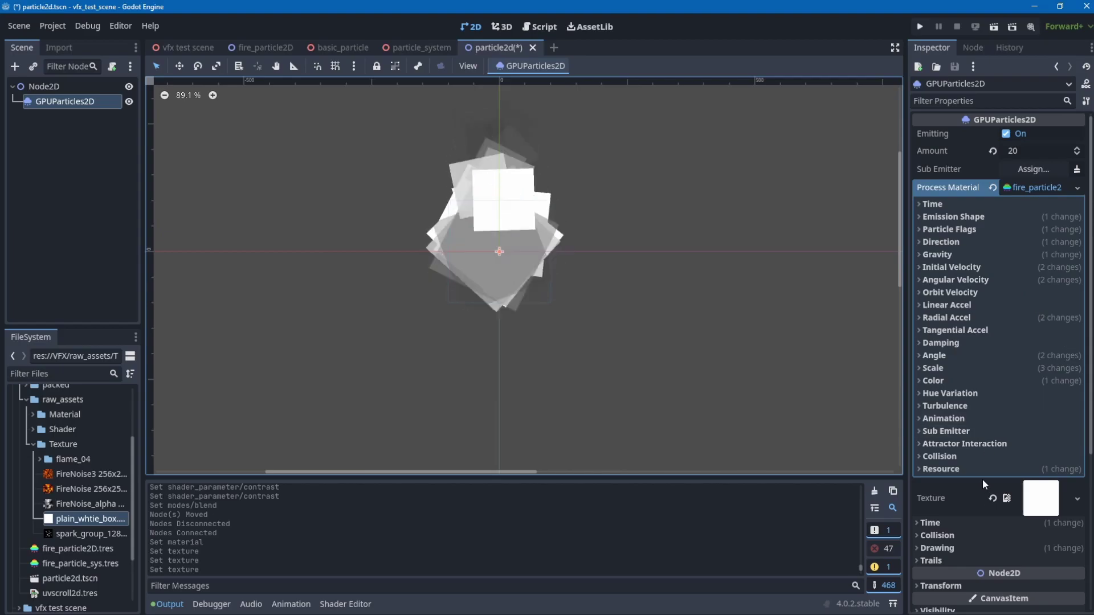
- Add a new ShaderMaterial as the GPUParticles2D node's material and show its settings
scroll(986, 480, down, 2)
scroll(990, 484, down, 2)
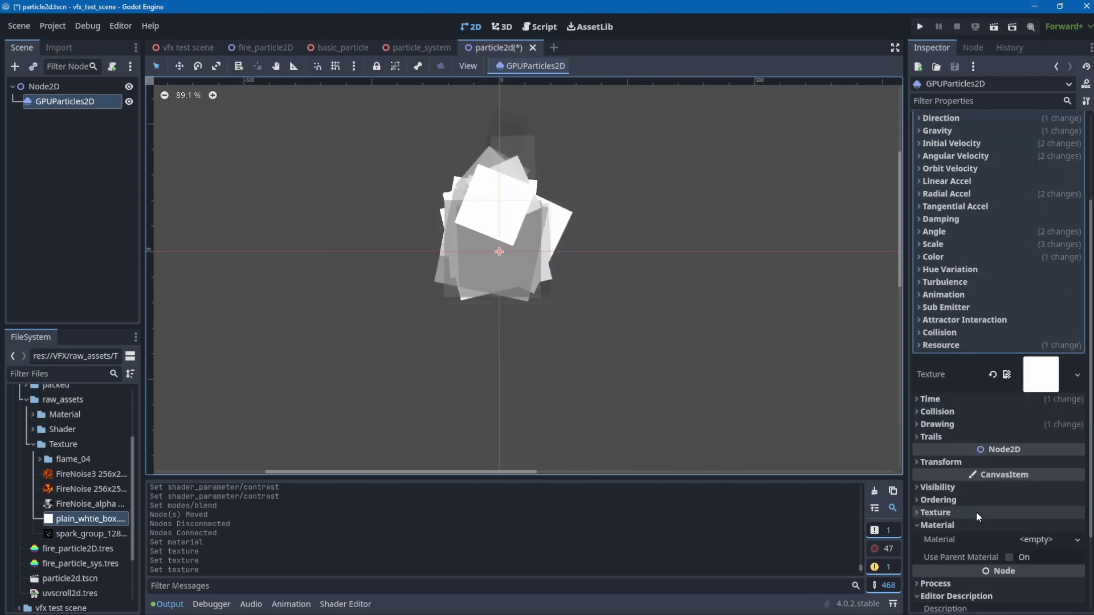
click(1040, 540)
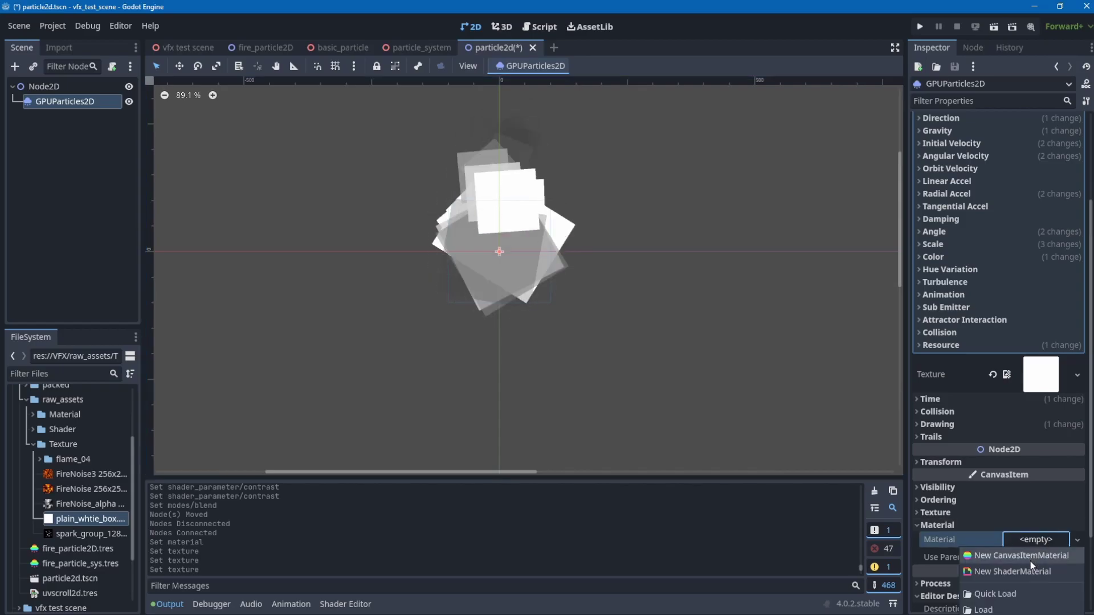
click(1028, 570)
click(1035, 551)
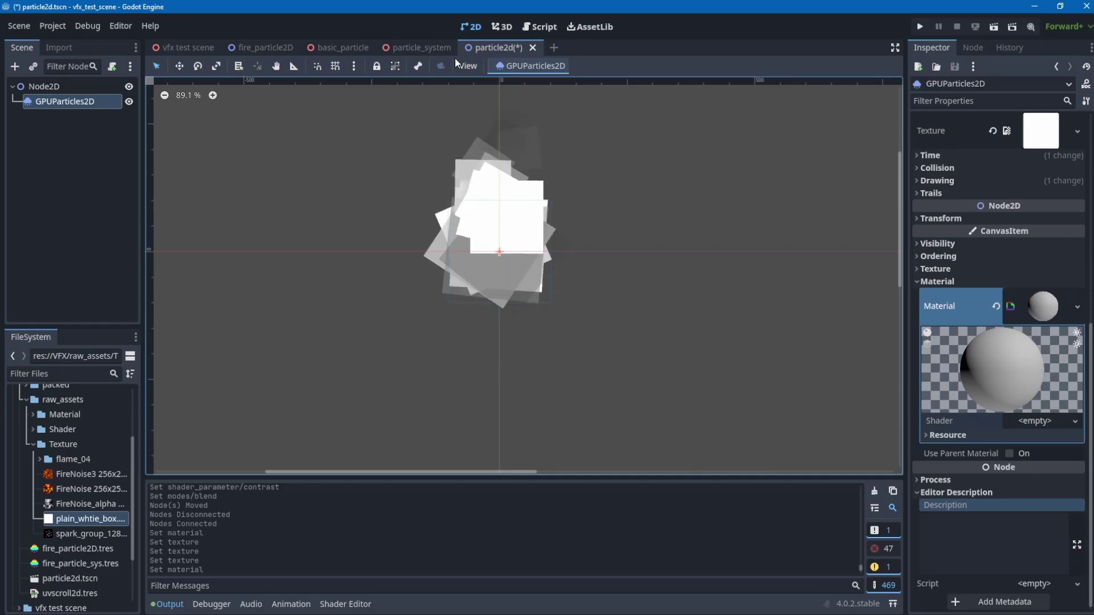
- Copy the uv_scroll2 shader from the material override in the particle_system scene and paste it into the GPUParticles2D ShaderMaterial
click(437, 46)
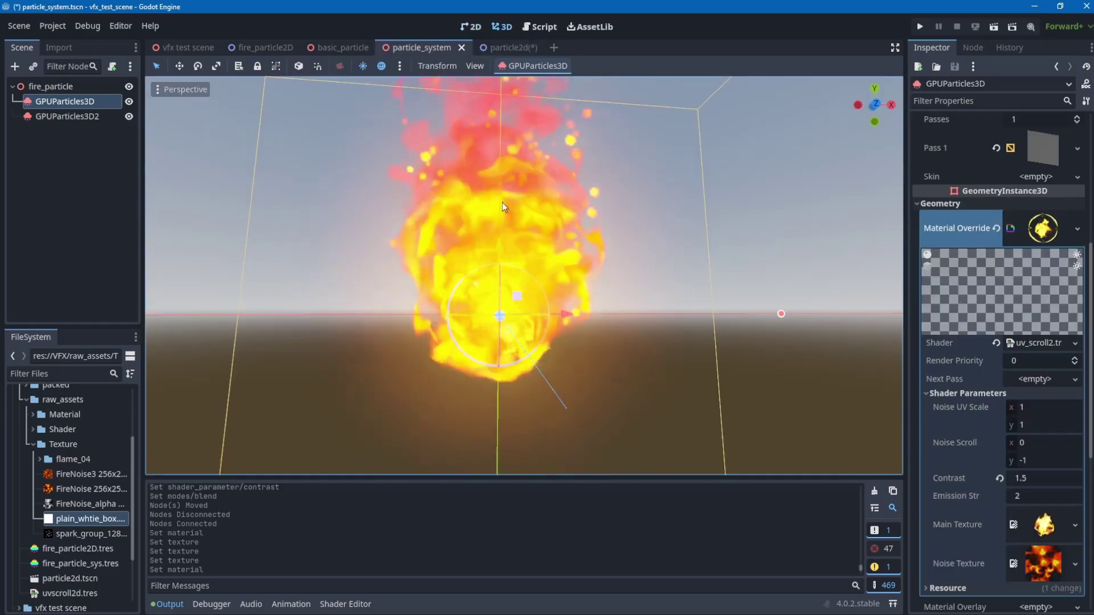
click(1075, 344)
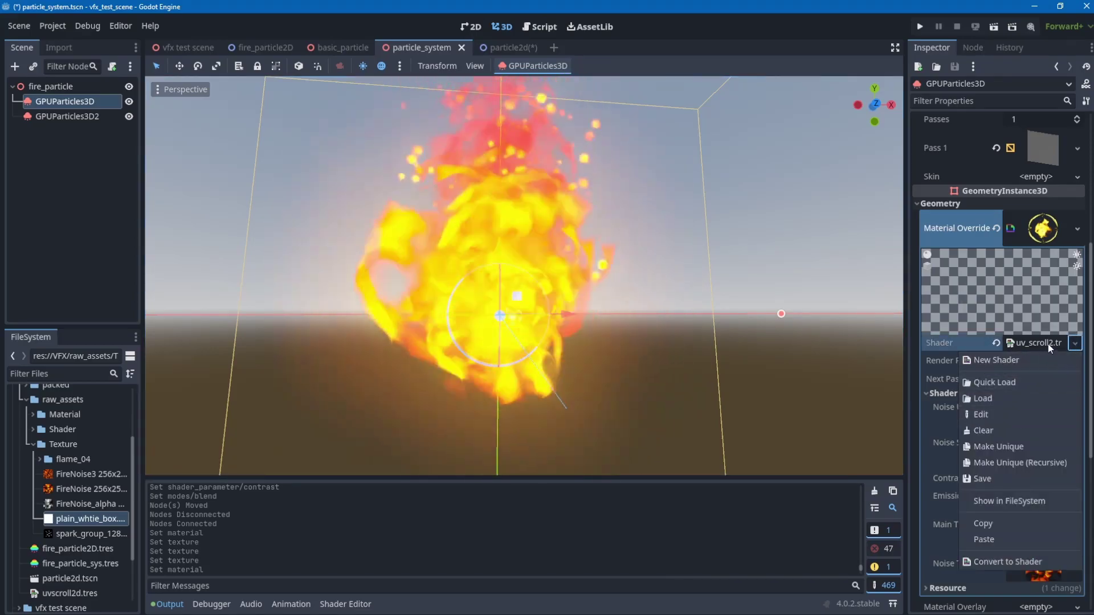
click(989, 522)
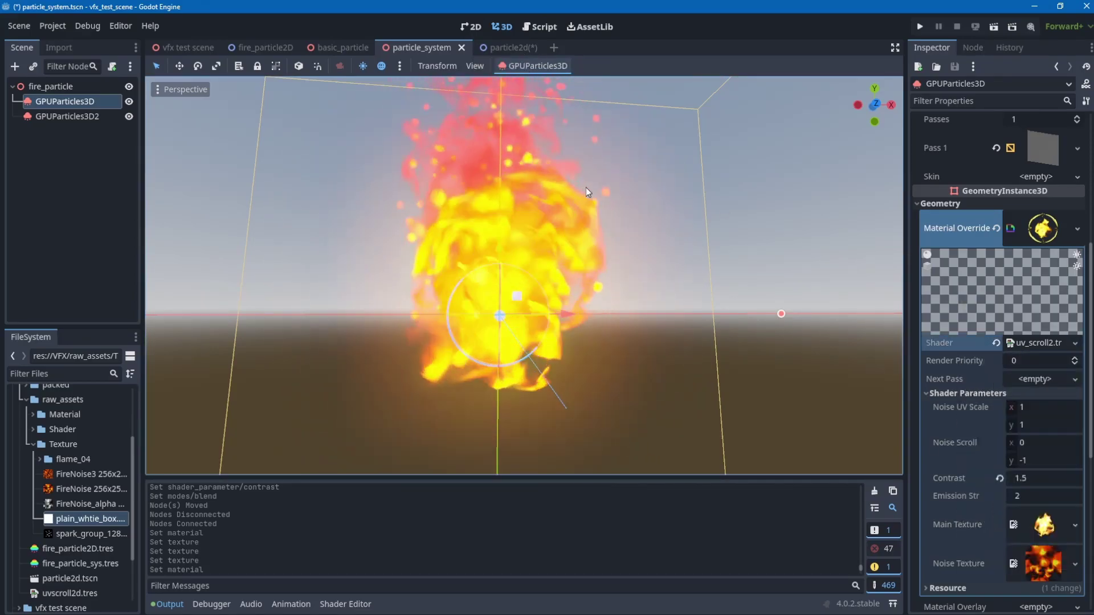
scroll(584, 197, down, 3)
scroll(584, 204, down, 2)
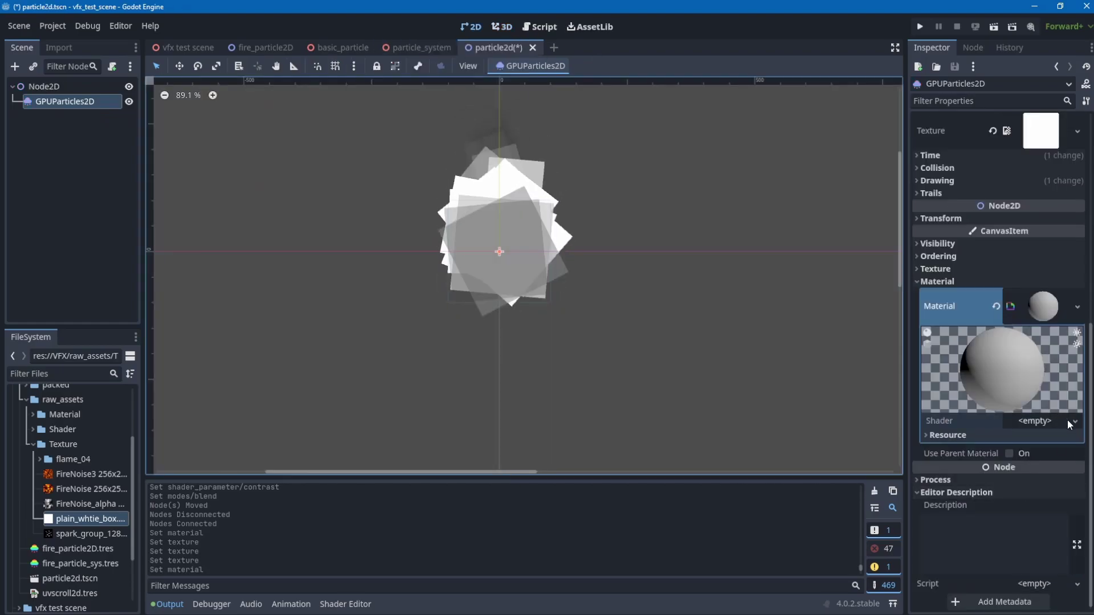
click(1068, 419)
click(1045, 497)
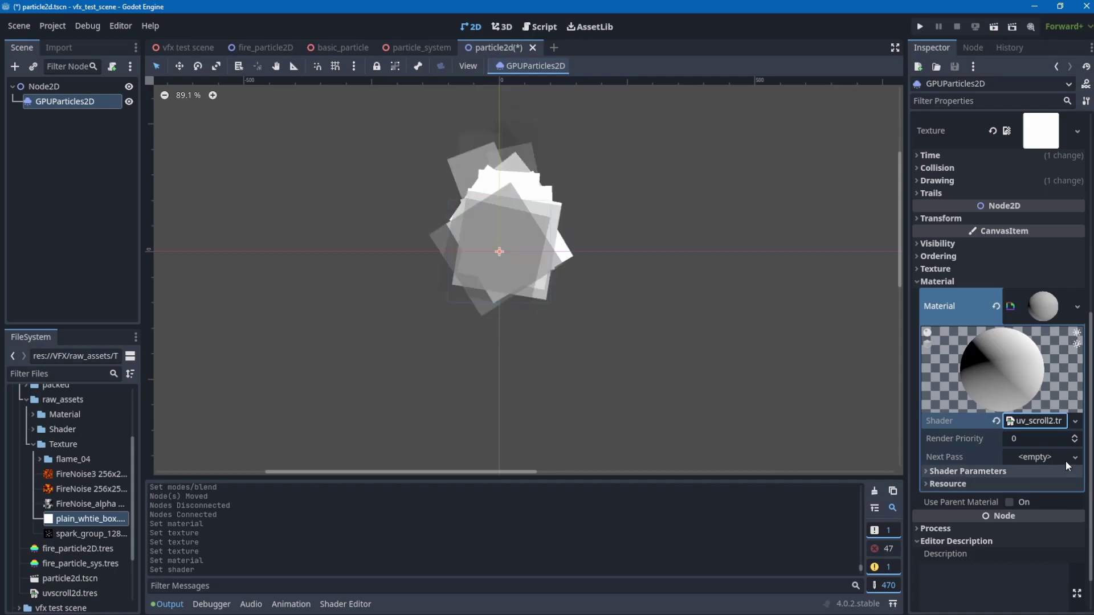
- Make the pasted uv_scroll2 shader unique and open it in the shader editor
click(1076, 421)
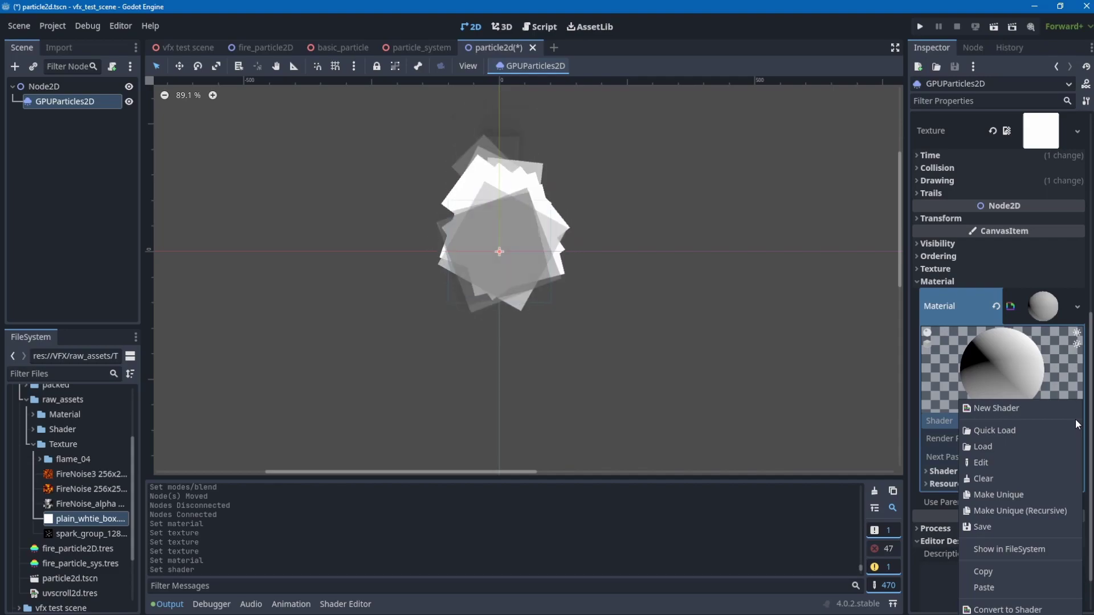
click(1034, 494)
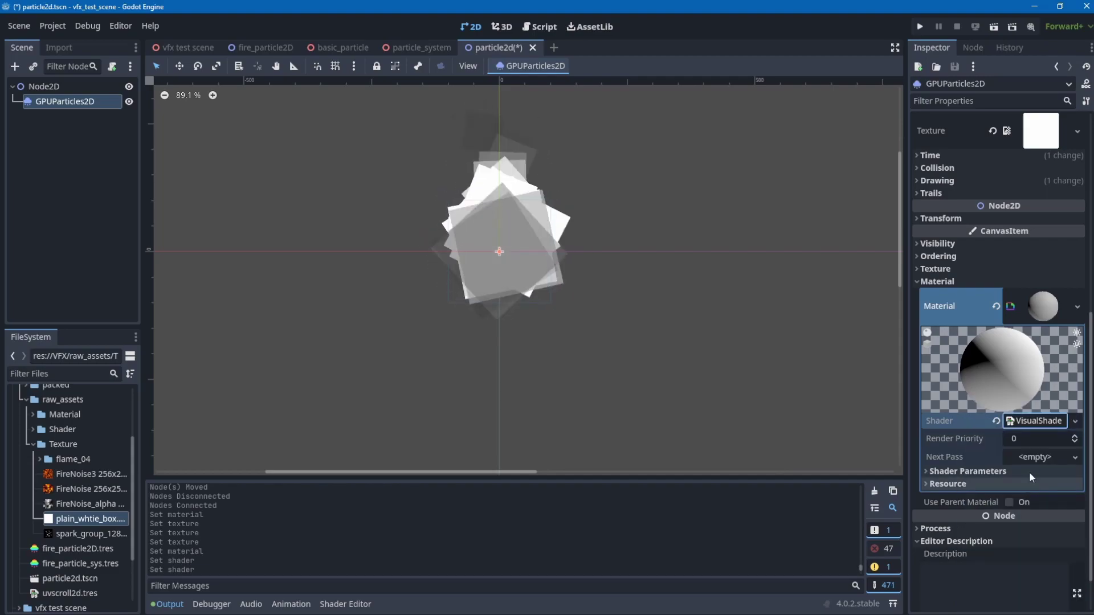
click(1044, 420)
- Set the visual shader's mode to CanvasItem
drag(604, 417, 570, 243)
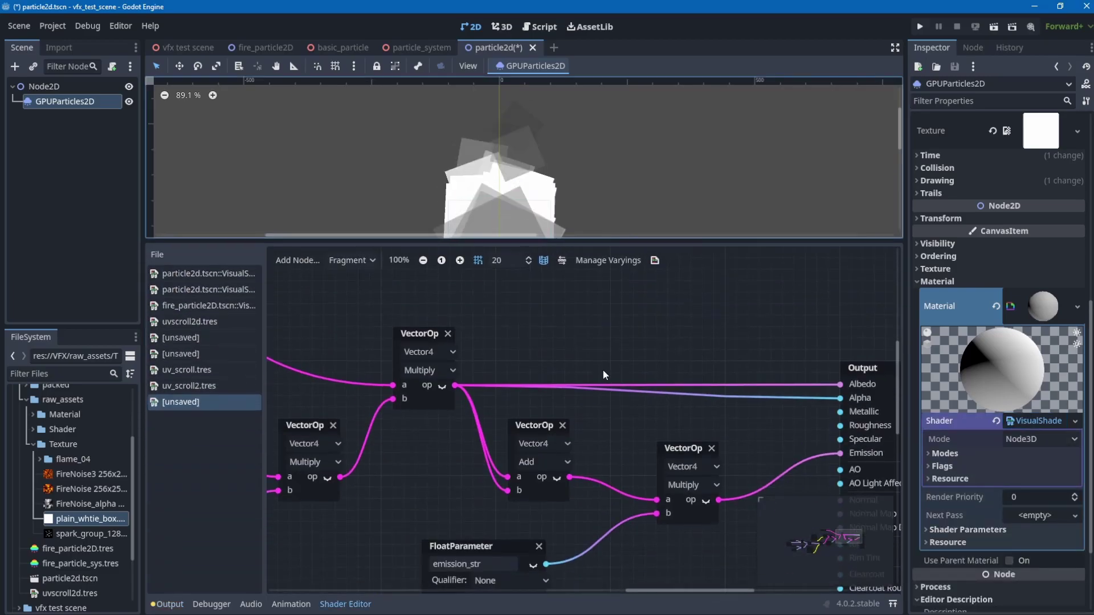
scroll(555, 335, down, 5)
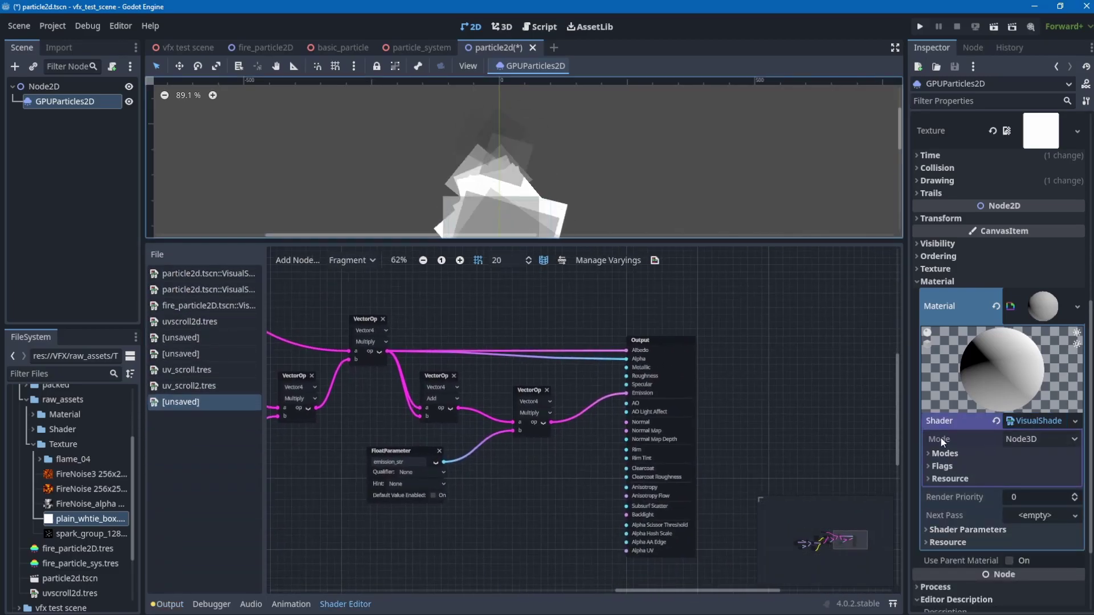
click(1028, 440)
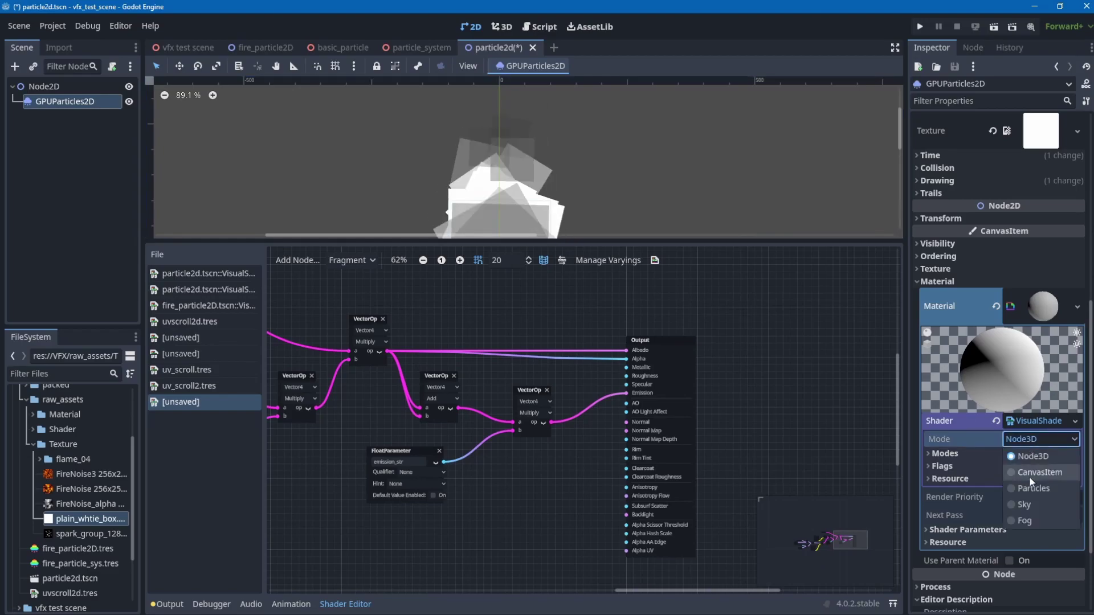
click(935, 472)
- Connect the output of the Multiply node fed by emission_str to the Output node's Color
scroll(635, 424, up, 1)
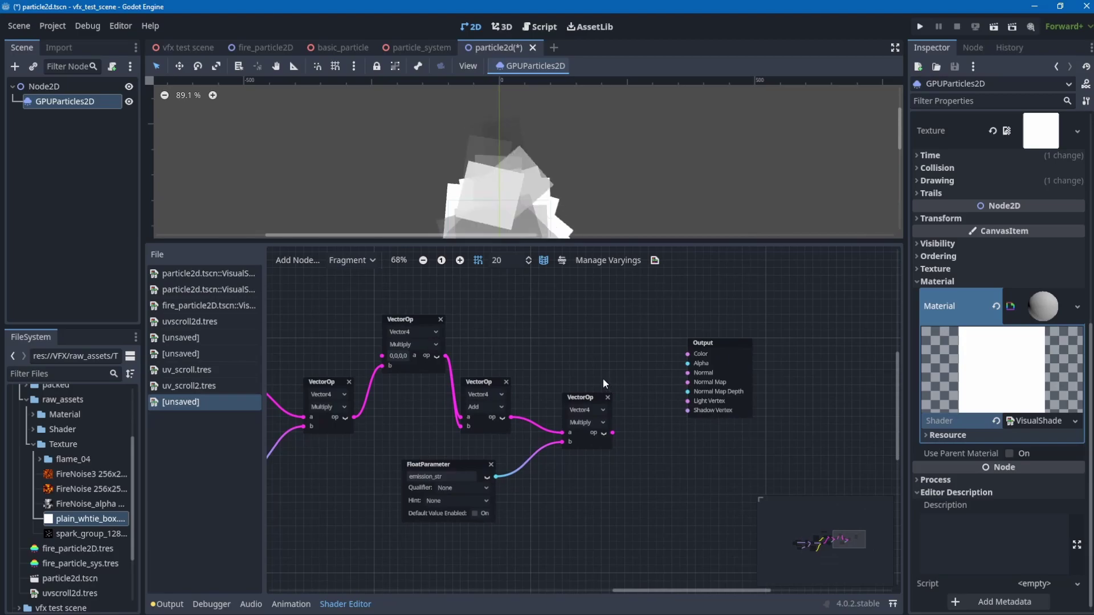
scroll(604, 378, left, 2)
scroll(604, 378, up, 1)
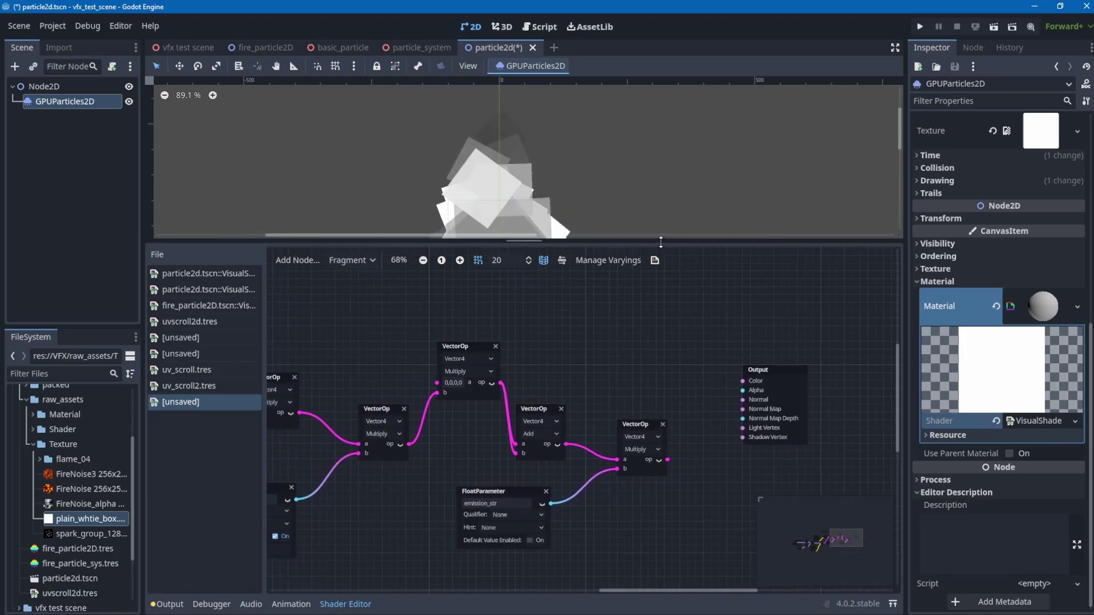
drag(661, 242, 660, 270)
scroll(621, 395, right, 2)
scroll(621, 394, down, 1)
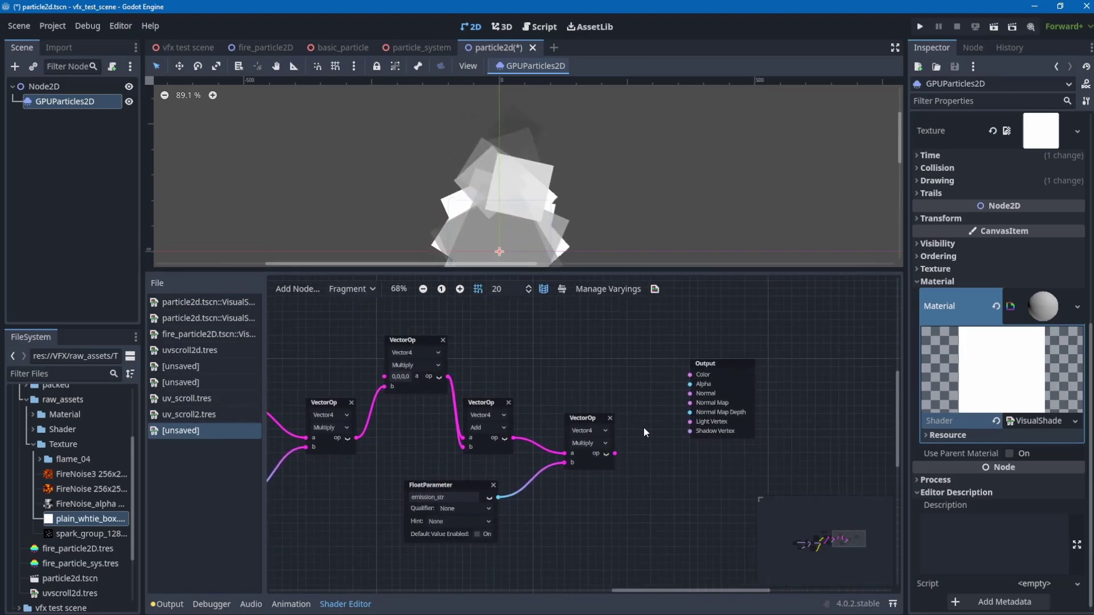
- Reconnect the color input node to the a port of the Multiply node preceding the Add node
scroll(439, 372, left, 4)
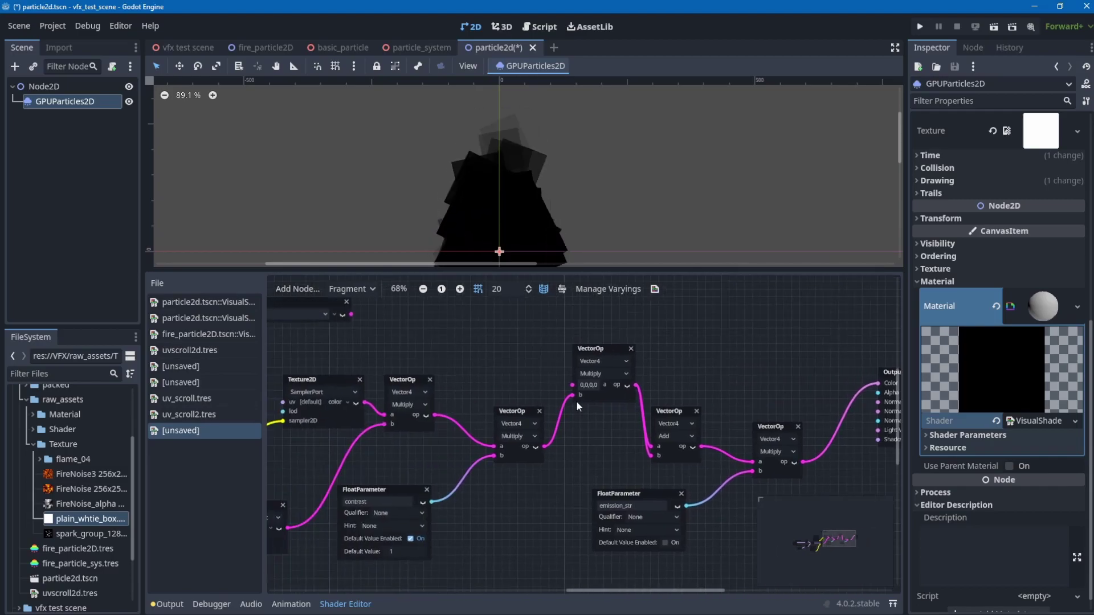
scroll(407, 344, left, 2)
scroll(407, 344, up, 1)
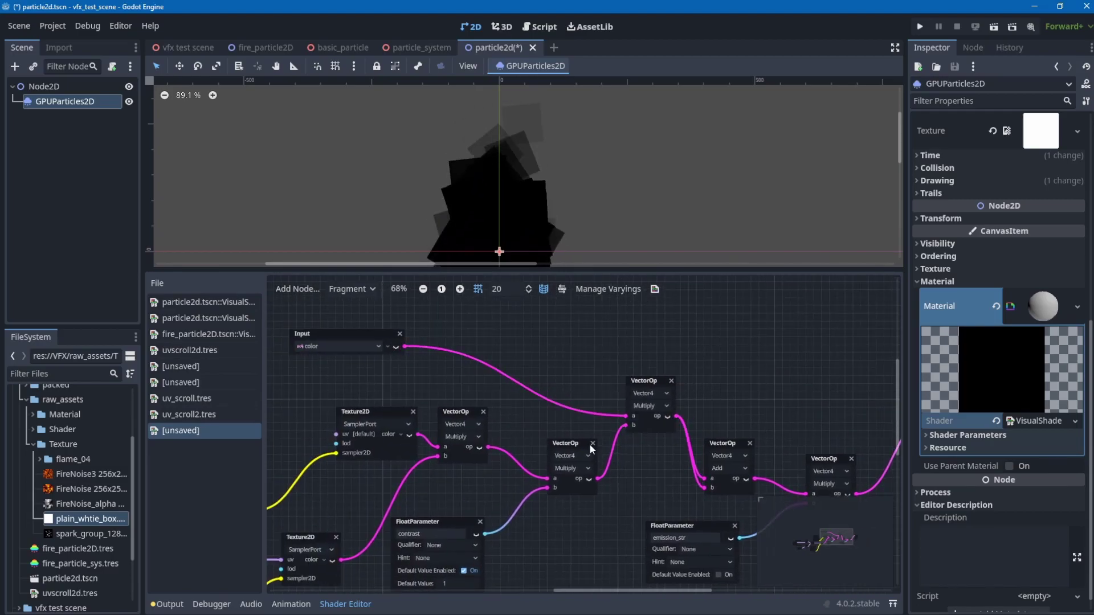
- Reconnect the time input to the Multiply node fed by noise_scroll, and move the time node away from the overlapping parameter node
scroll(604, 399, down, 4)
scroll(604, 398, left, 5)
scroll(484, 409, left, 7)
scroll(483, 409, down, 1)
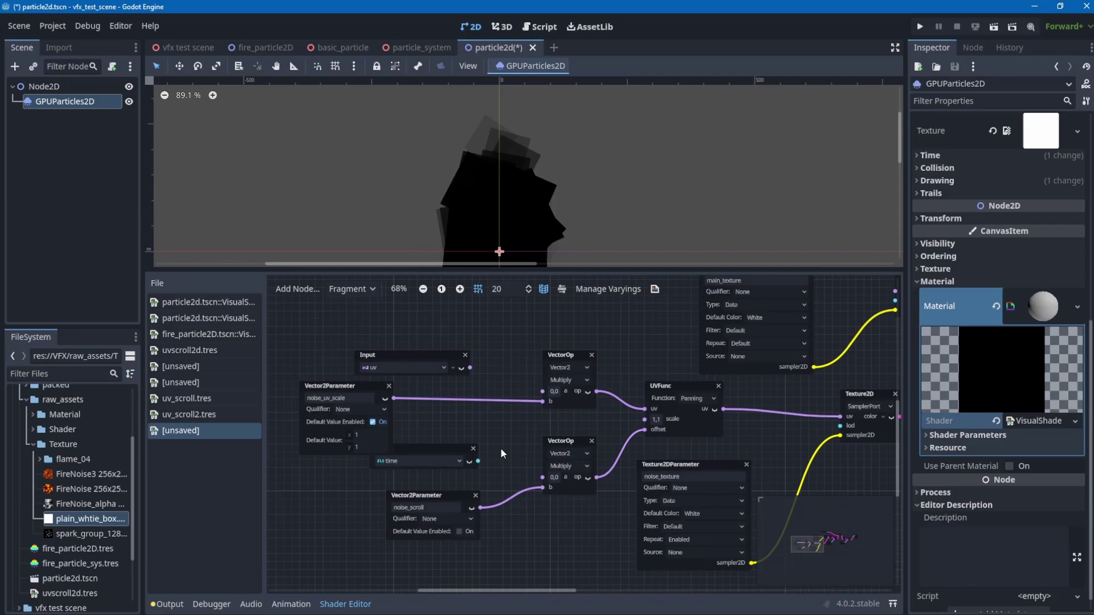
drag(539, 478, 542, 477)
drag(401, 456, 367, 473)
- Delete the emission_str parameter and the last Multiply node, and connect the Add node's output to the Output node's Color
scroll(653, 432, right, 7)
scroll(653, 432, up, 1)
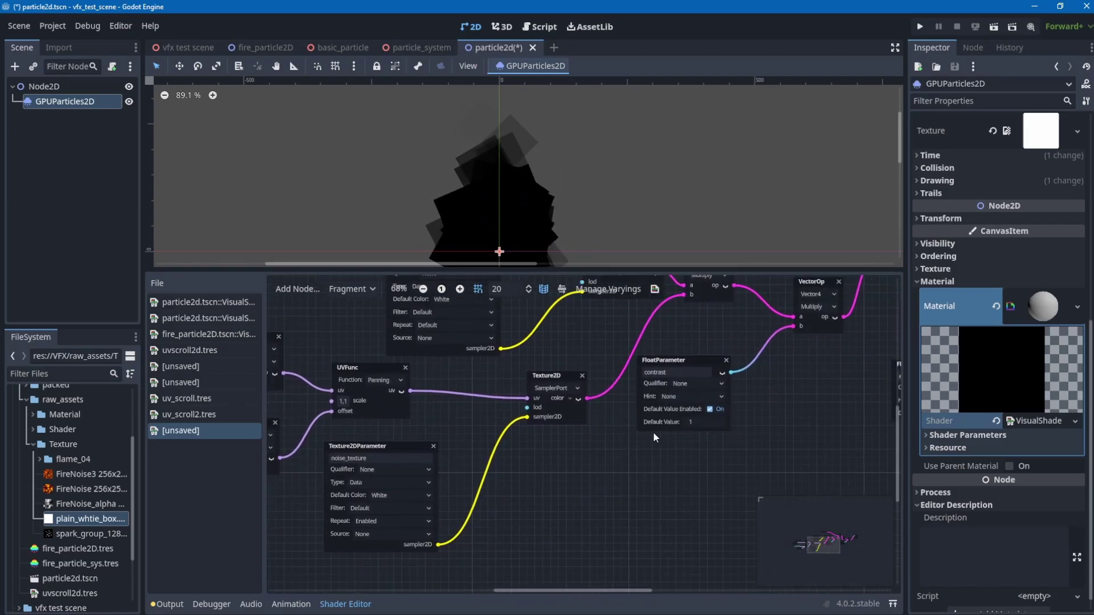
click(1010, 434)
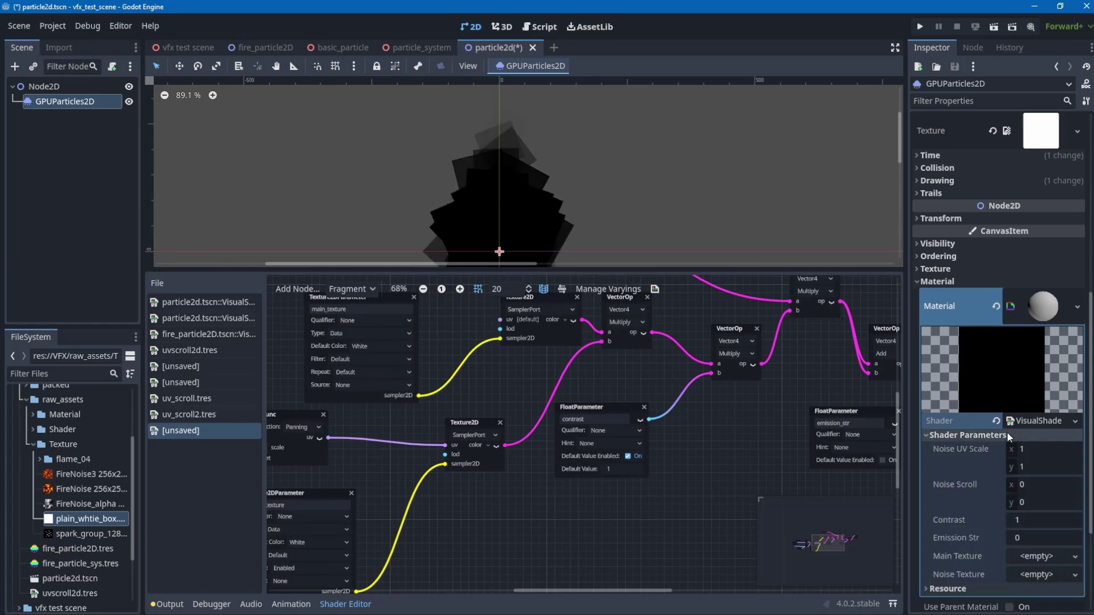
scroll(1025, 500, down, 3)
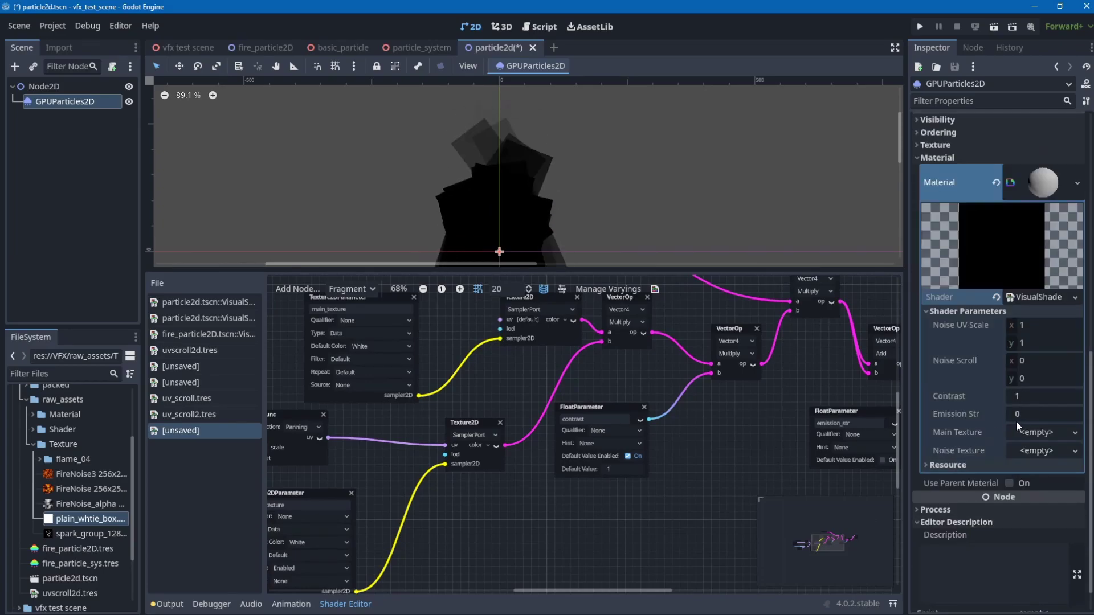
middle_drag(719, 418, 491, 422)
middle_drag(709, 422, 675, 442)
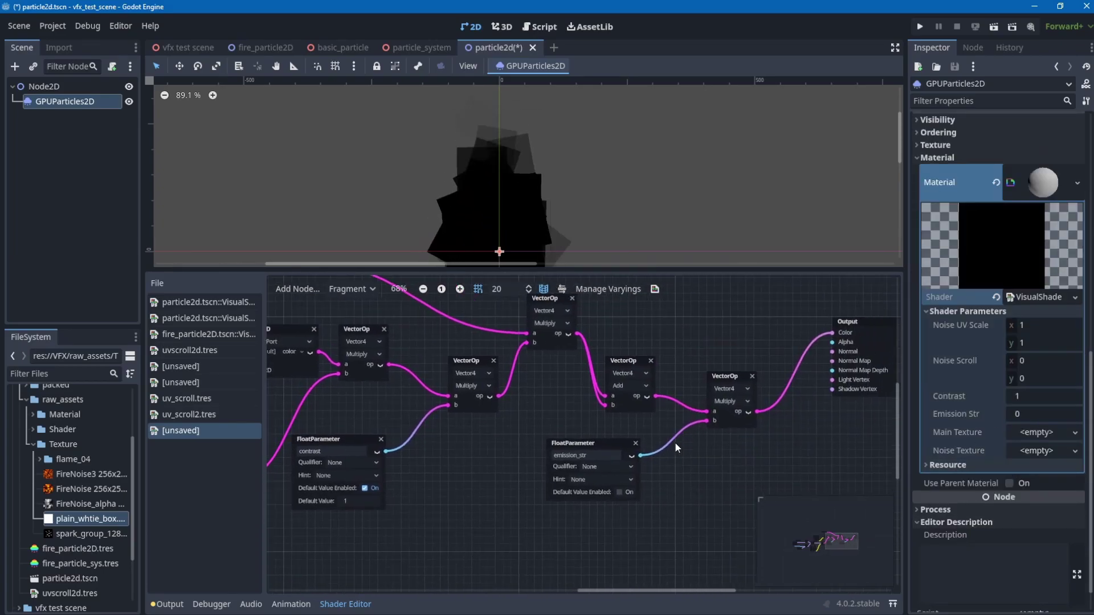
click(636, 444)
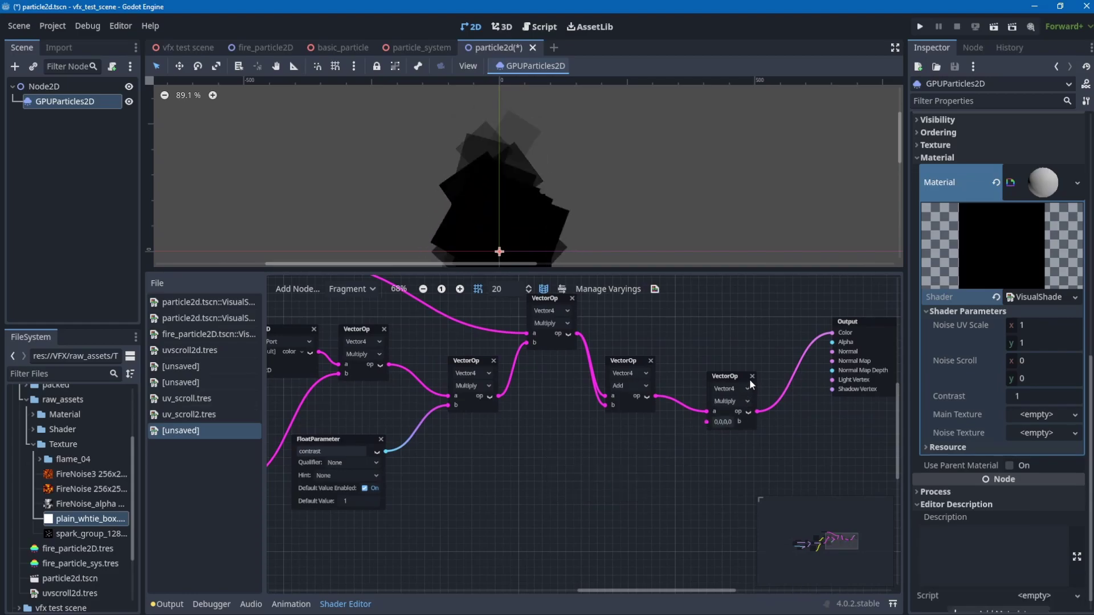
click(751, 377)
drag(644, 408, 824, 352)
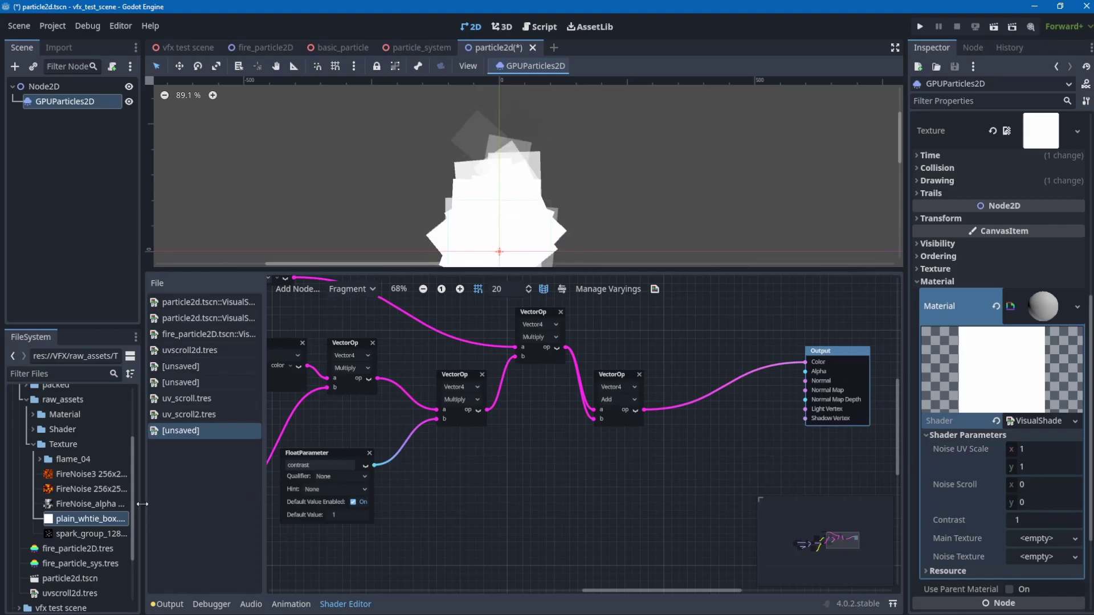
- Assign the FireNoise texture to the shader's Noise Texture parameter
click(38, 460)
scroll(60, 479, down, 3)
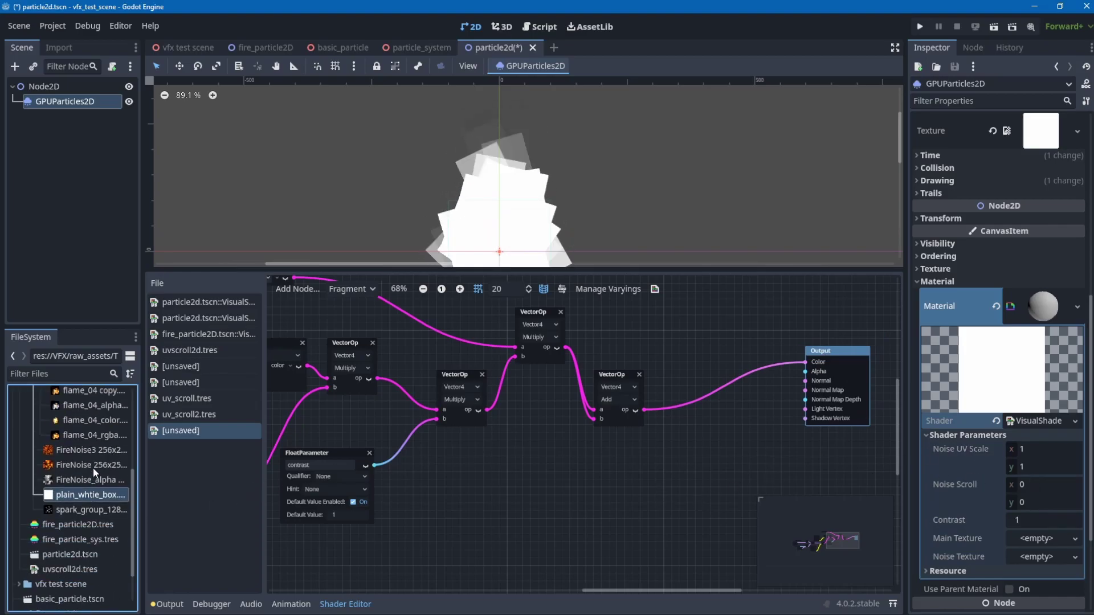
drag(74, 466, 1033, 560)
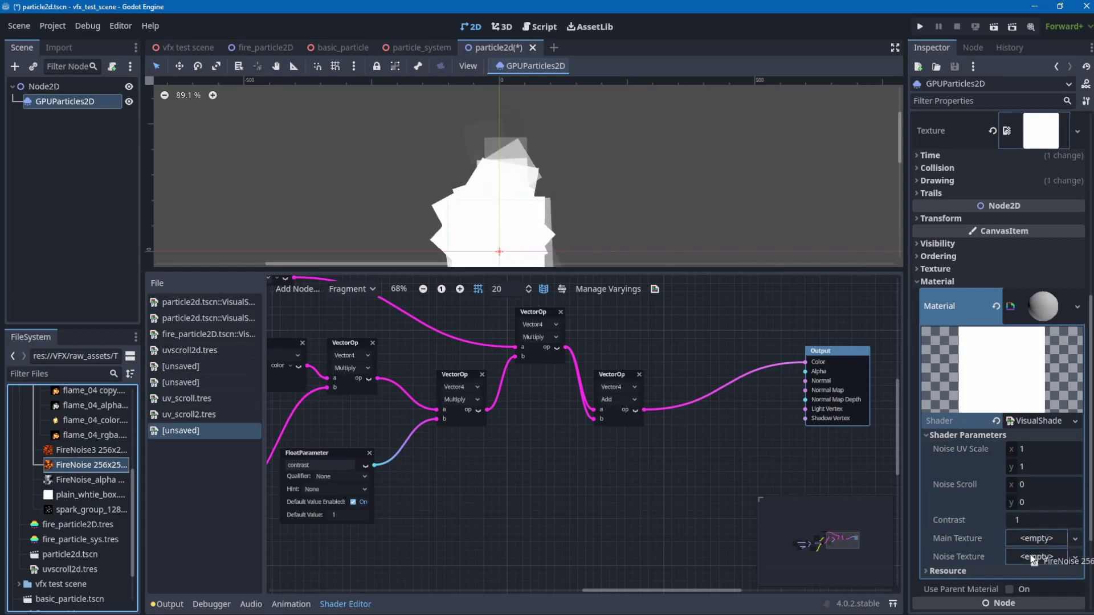
- Assign the flame_04_color texture to the shader's Main Texture parameter
scroll(94, 455, up, 2)
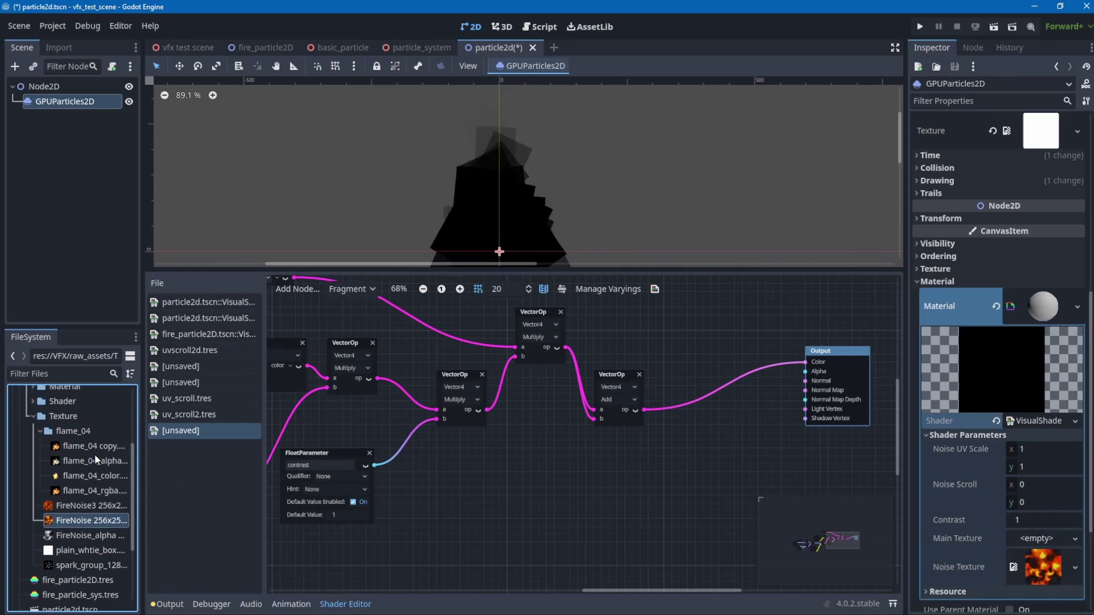
click(87, 480)
drag(89, 483, 1040, 541)
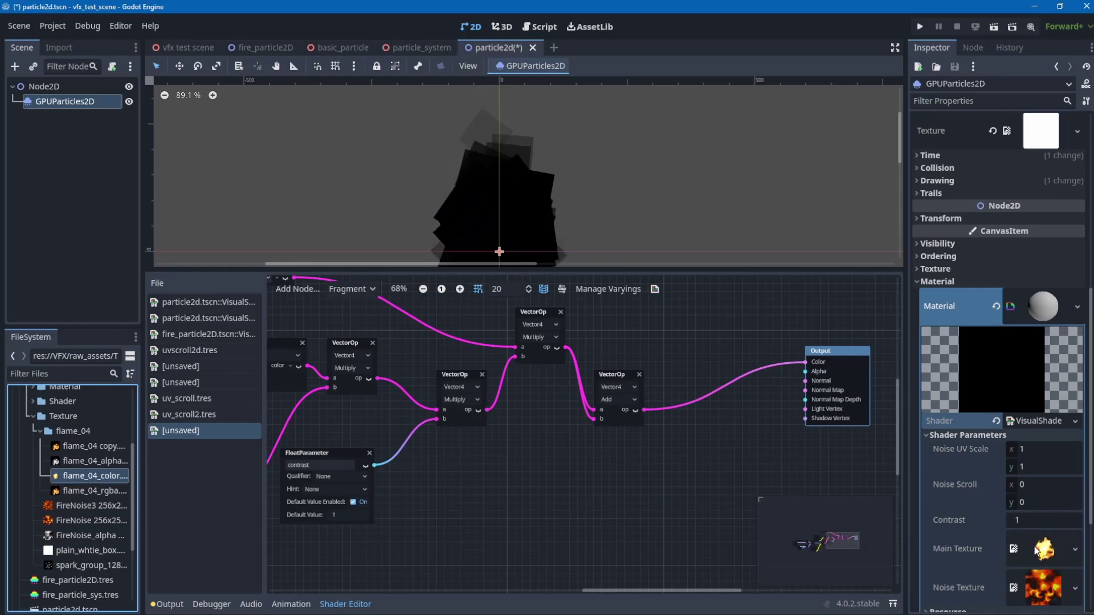
- Connect the uv Input node to input a of the Multiply node fed by noise_uv_scale
scroll(655, 451, left, 5)
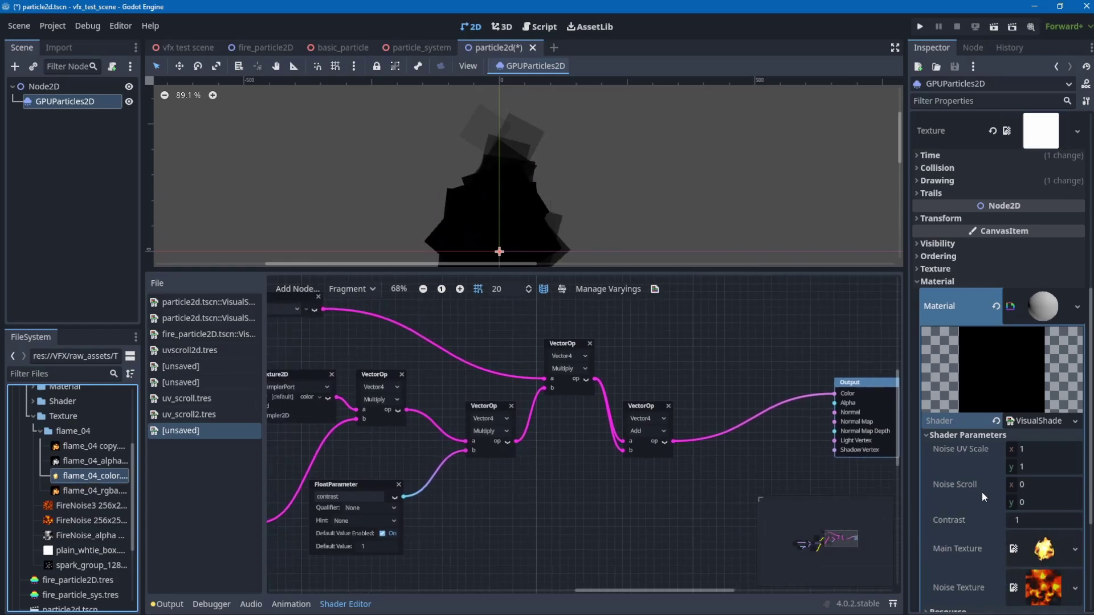
scroll(634, 428, left, 12)
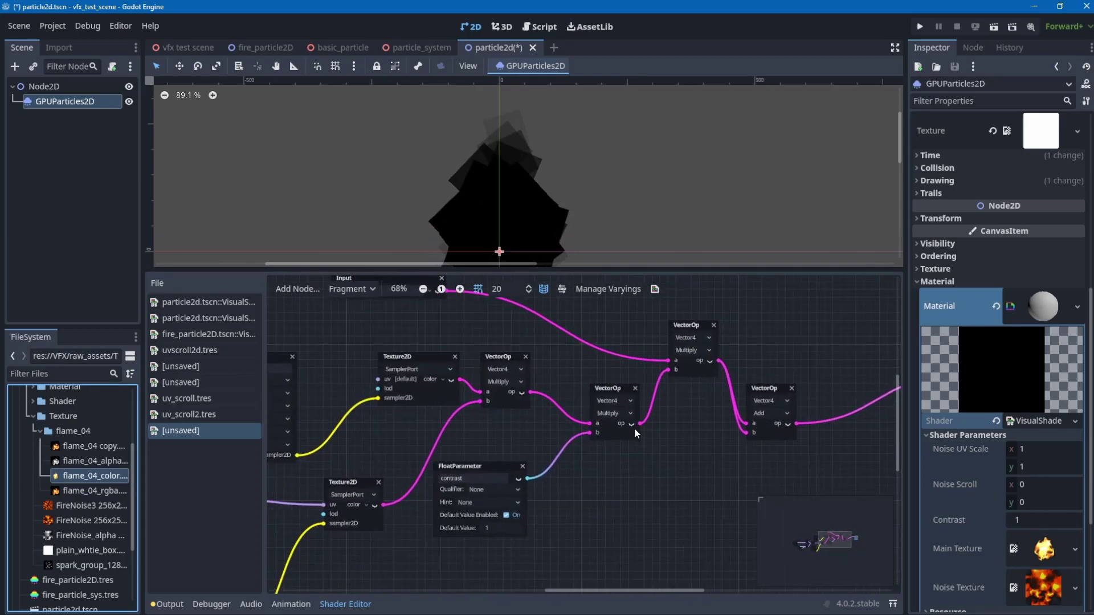
scroll(354, 485, left, 6)
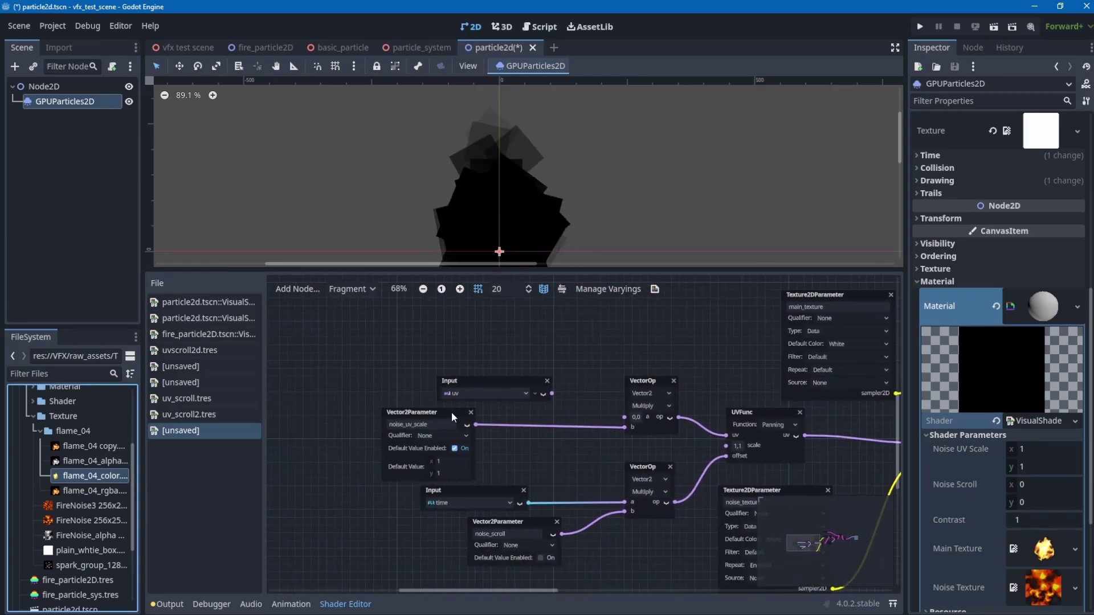
click(501, 384)
drag(539, 386, 625, 417)
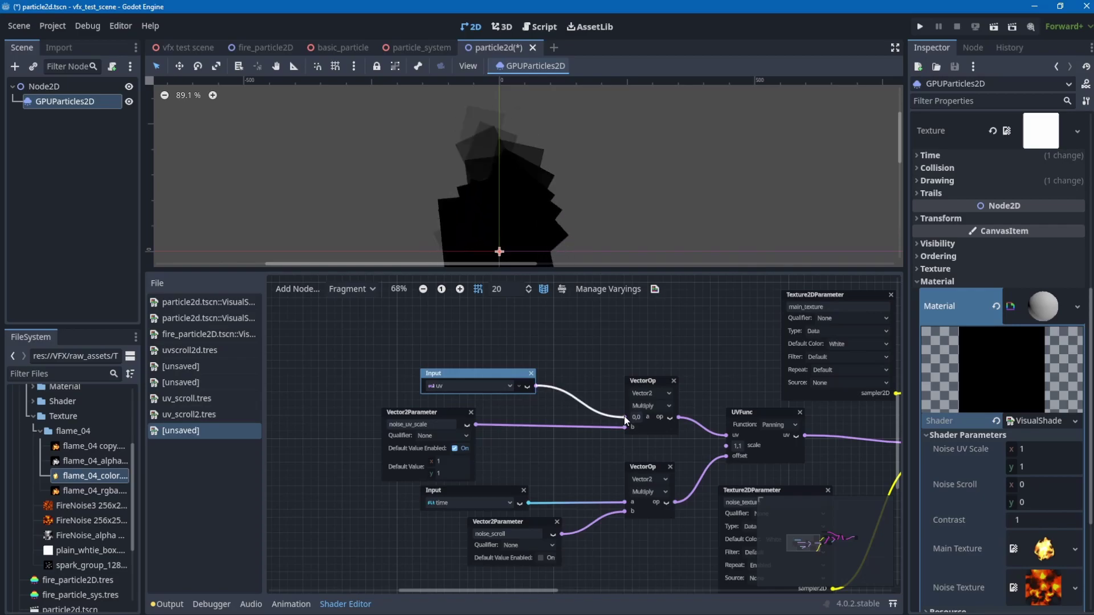
scroll(467, 429, right, 5)
scroll(520, 460, up, 2)
scroll(520, 460, left, 2)
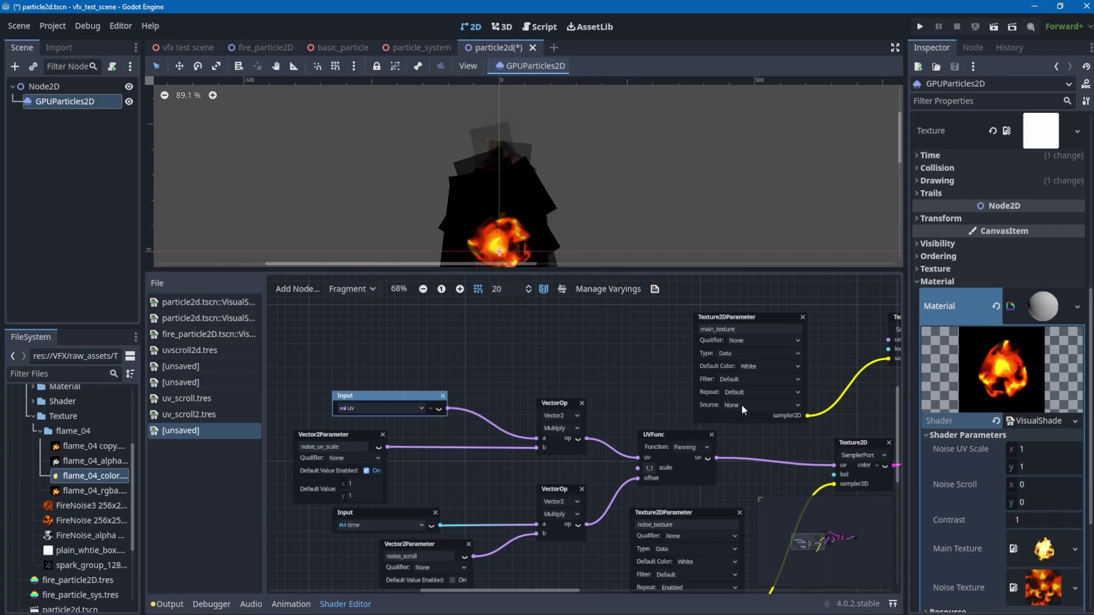
- Set the shader's Noise Scroll parameter to 0.5 in both x and y
click(1032, 484)
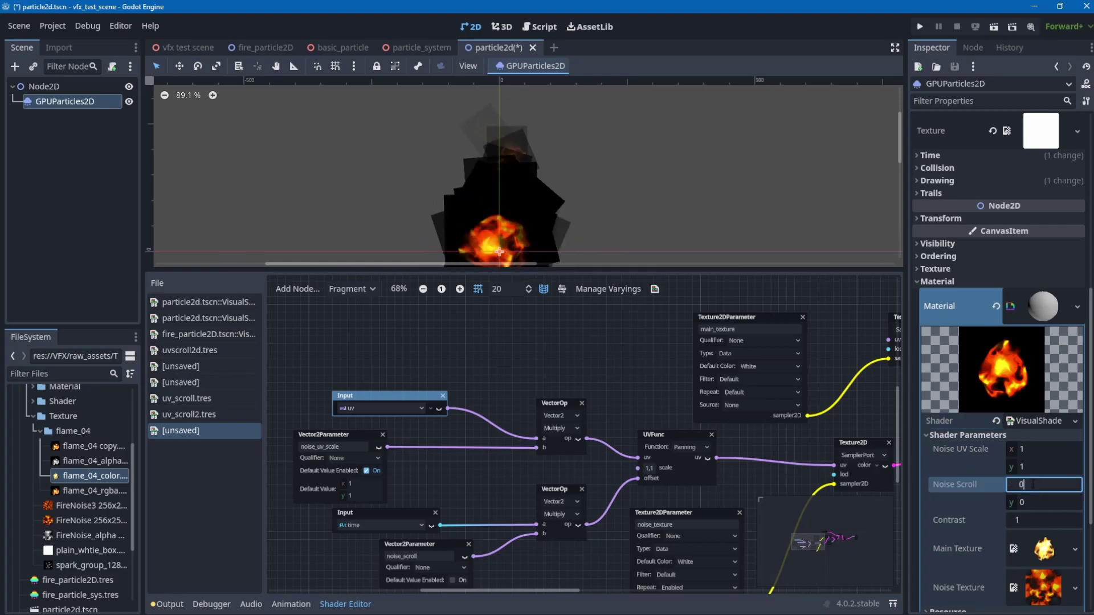
text(0.5)
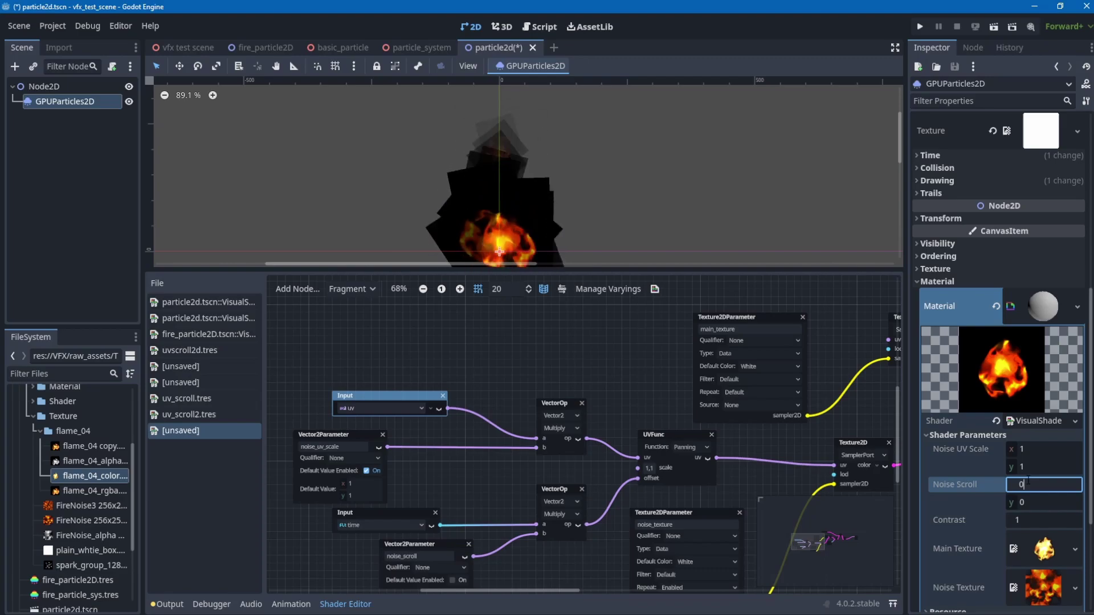
click(1031, 503)
text(0.5)
key(Return)
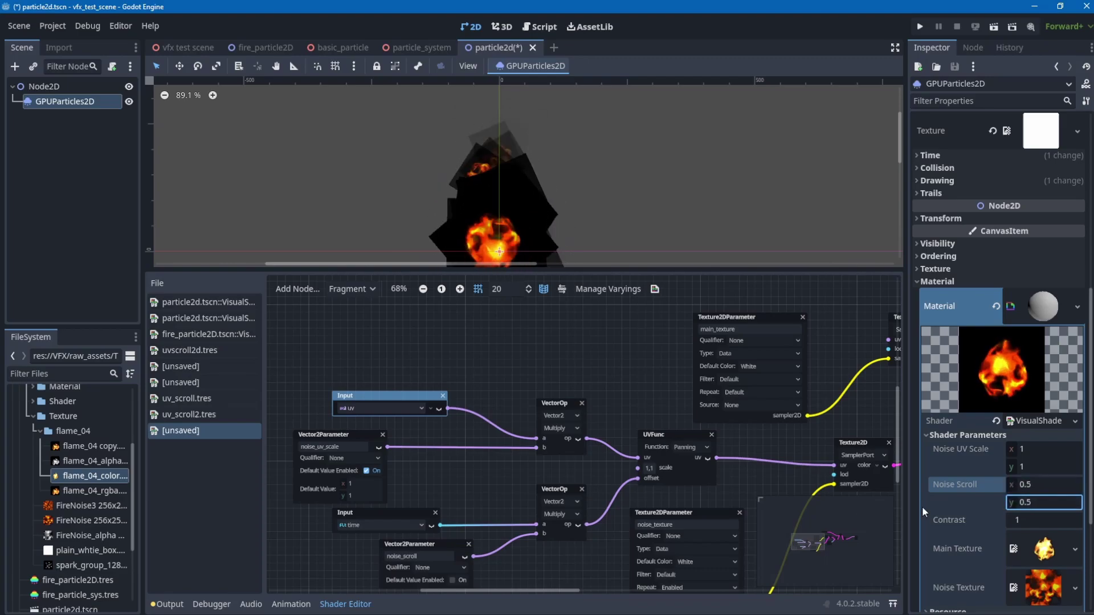
- Connect the Add node's output to the Output node's Alpha as well, and enlarge the 2D viewport
scroll(614, 469, down, 3)
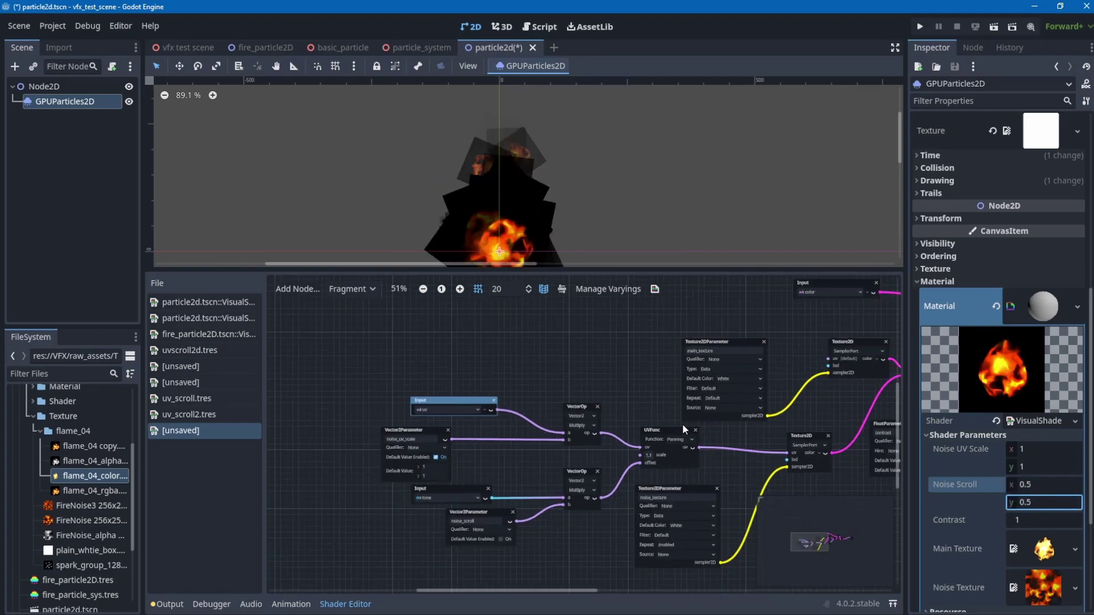
middle_drag(682, 423, 436, 408)
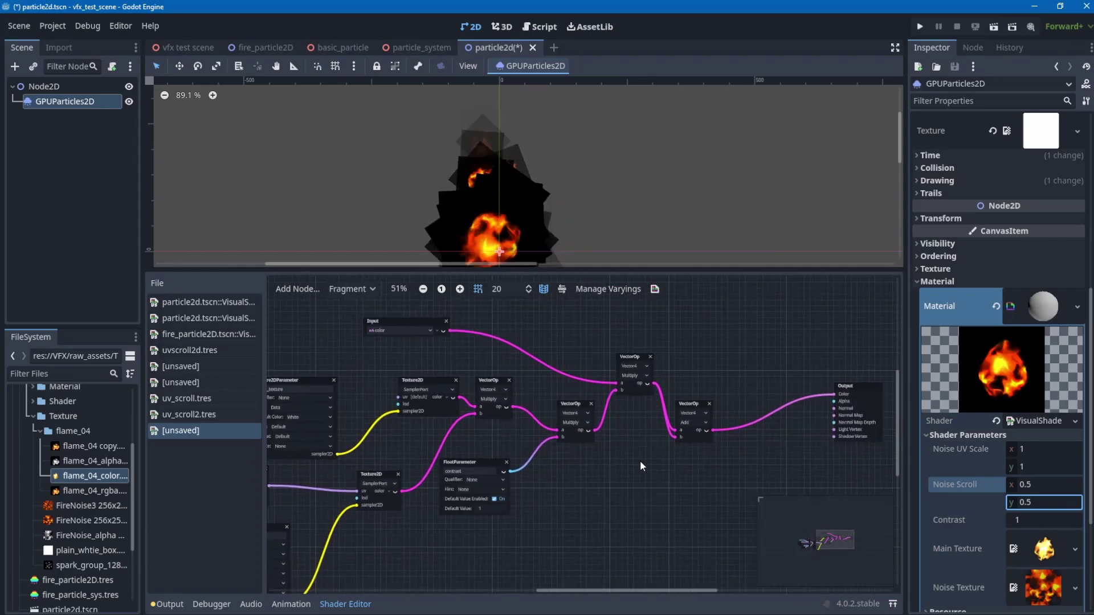
middle_drag(641, 461, 549, 440)
scroll(548, 440, up, 2)
drag(697, 416, 708, 404)
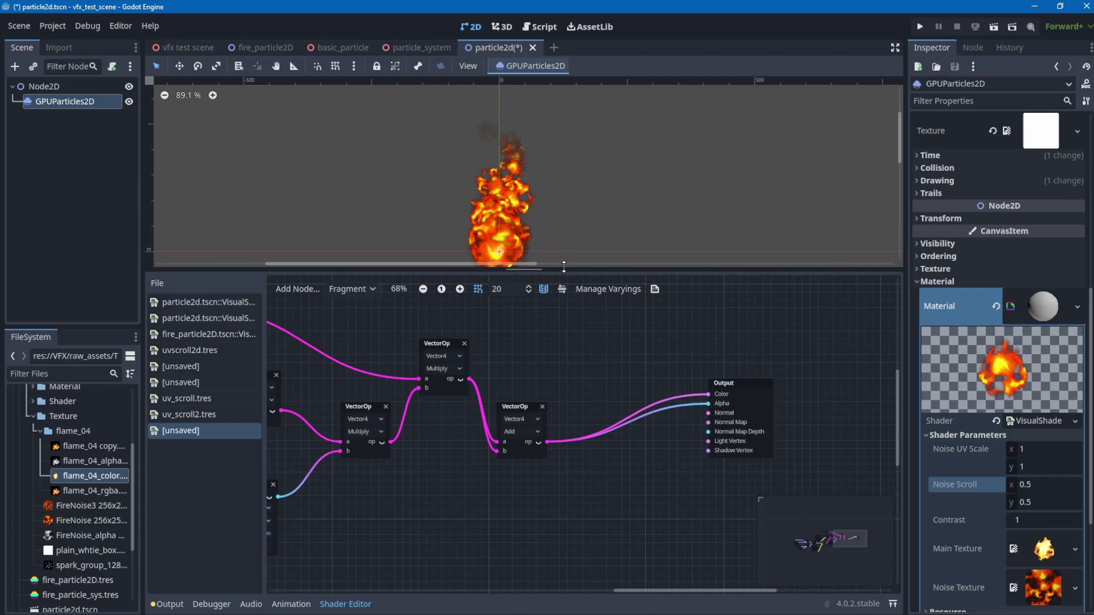
drag(566, 273, 575, 341)
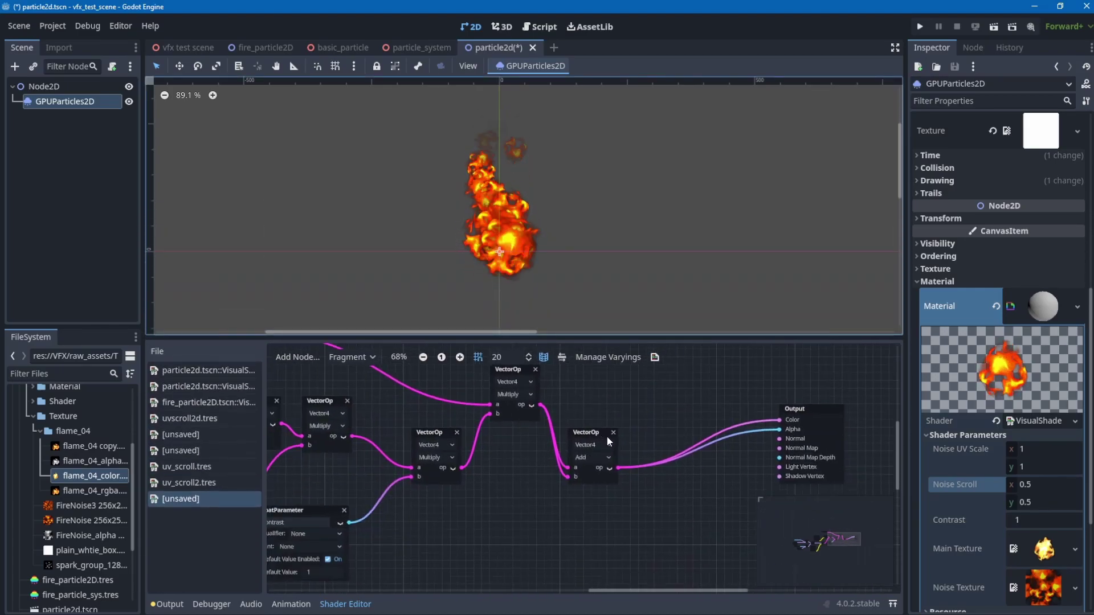
- Delete the Add node and connect the preceding Multiply node's output to both Color and Alpha of the Output node
click(612, 433)
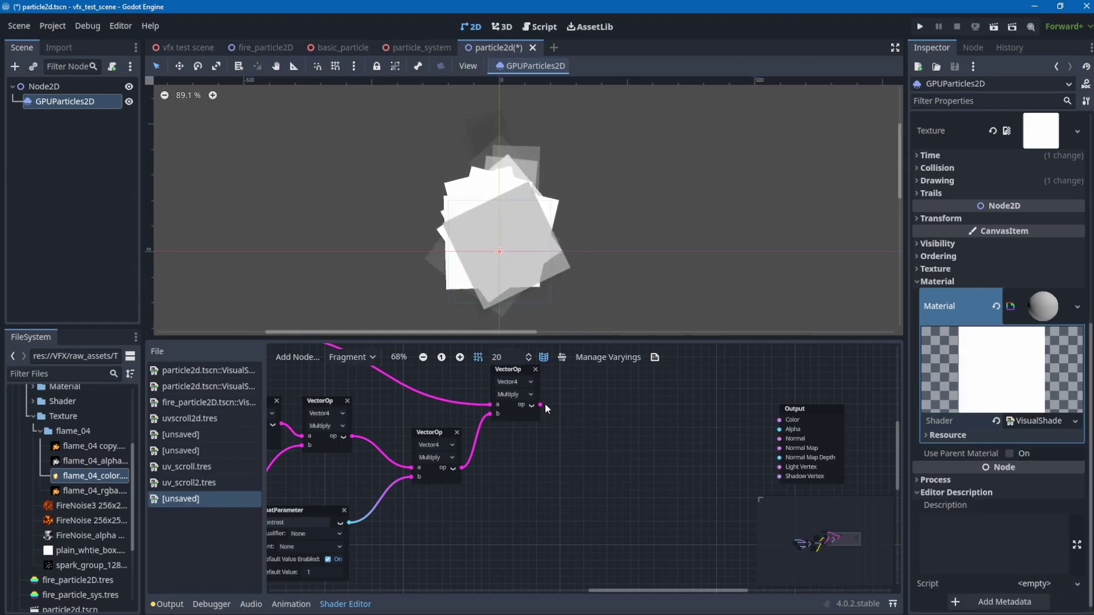
drag(541, 404, 741, 427)
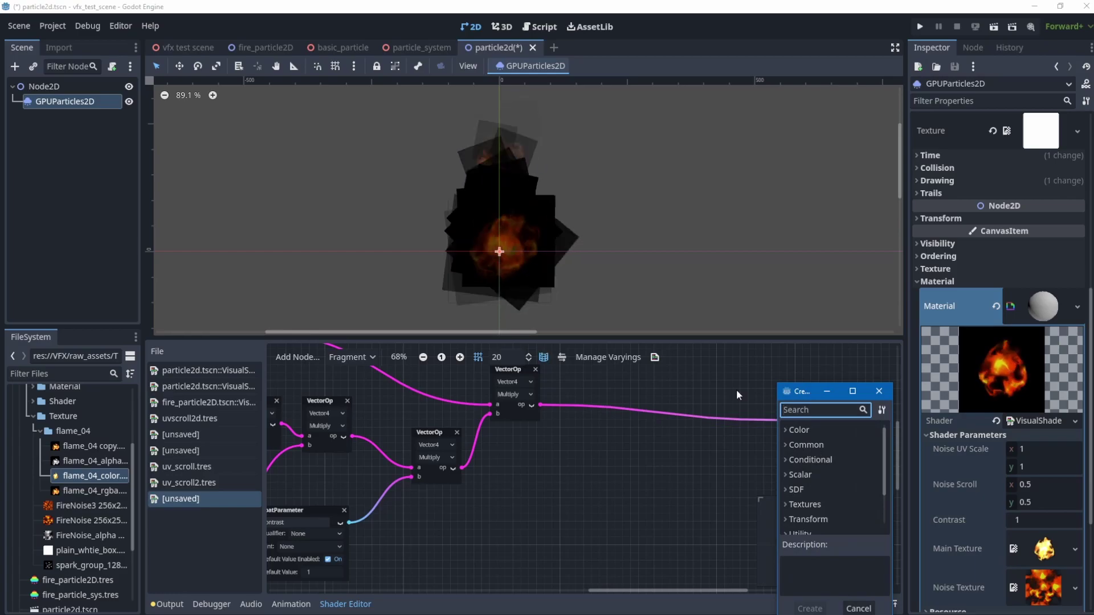
click(878, 393)
drag(540, 404, 779, 429)
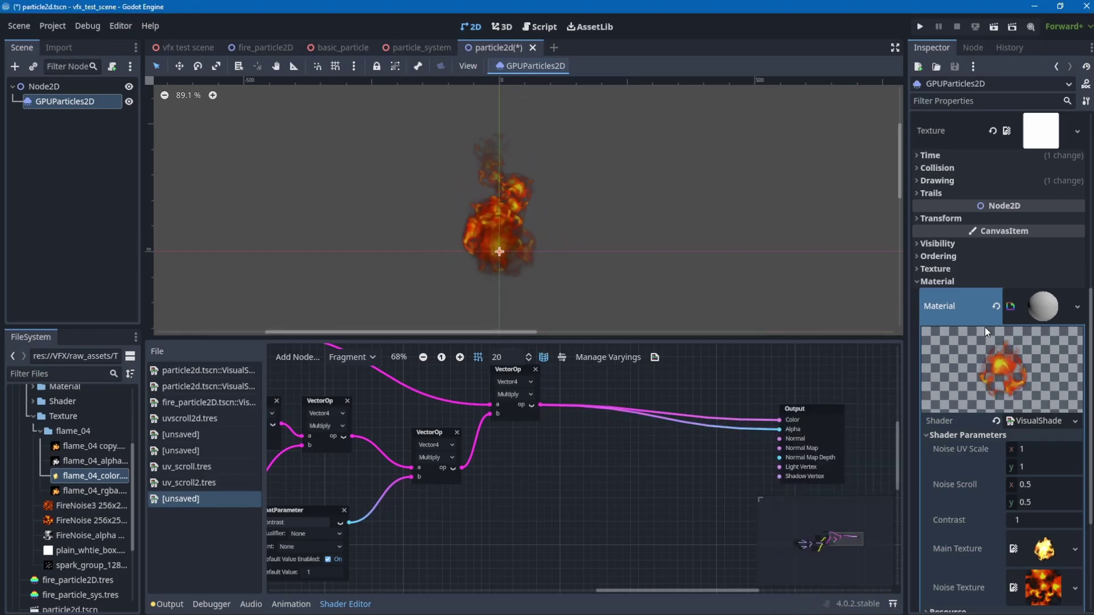
- Set the shader's Contrast parameter to 2 and give the 2D viewport more height
click(1031, 520)
text(2)
key(Return)
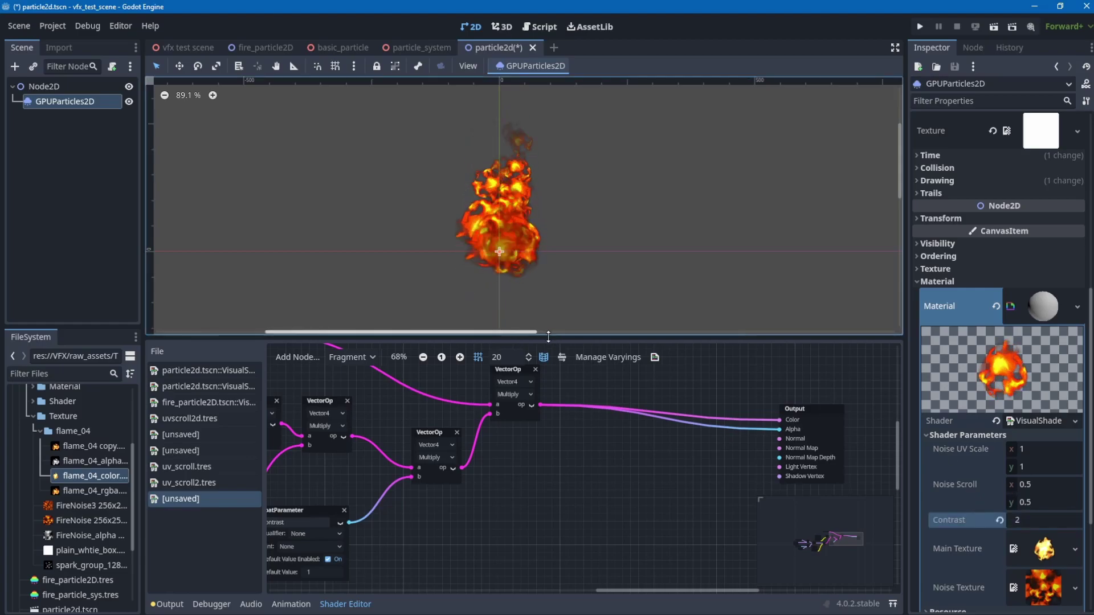
drag(558, 335, 544, 374)
- Add a WorldEnvironment node to the scene under Node2D
click(92, 202)
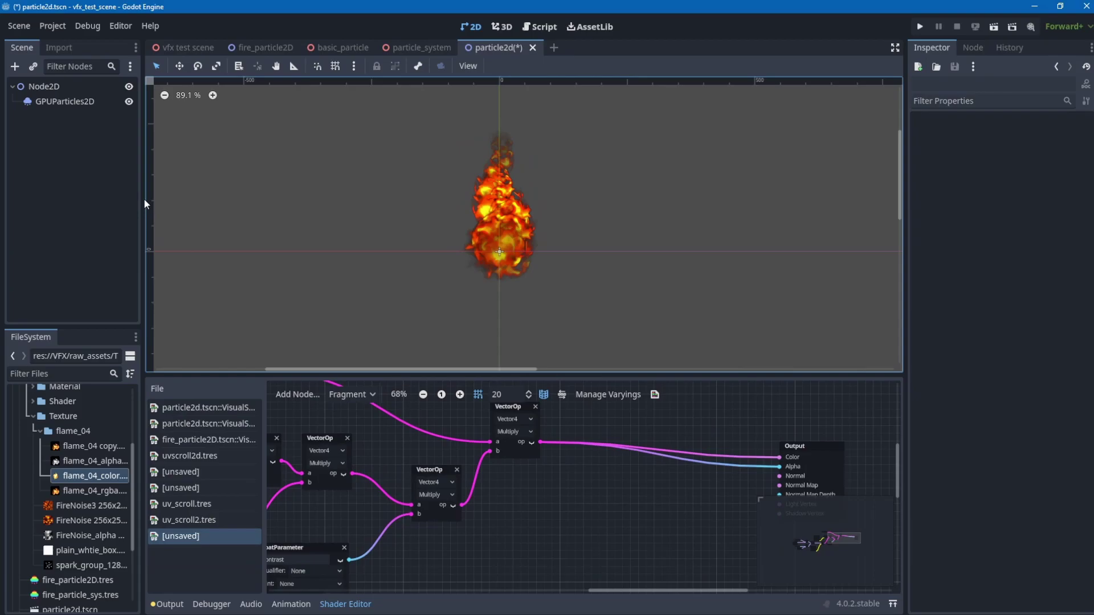
key(ctrl+a)
text(world)
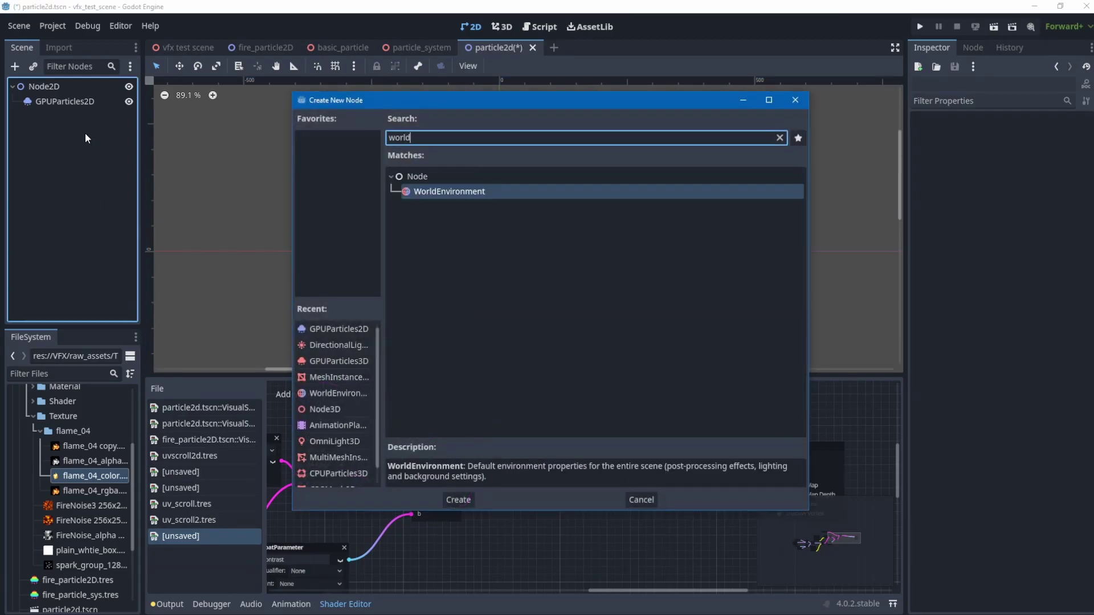
double_click(428, 194)
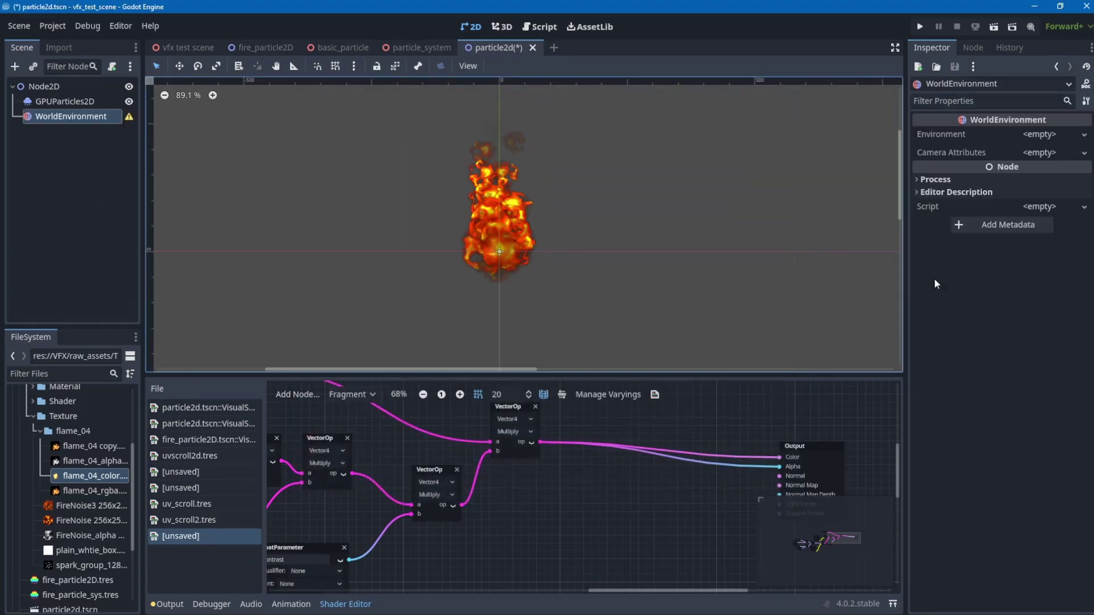
- Assign a new Environment resource to the WorldEnvironment node and enable its Glow
click(1041, 138)
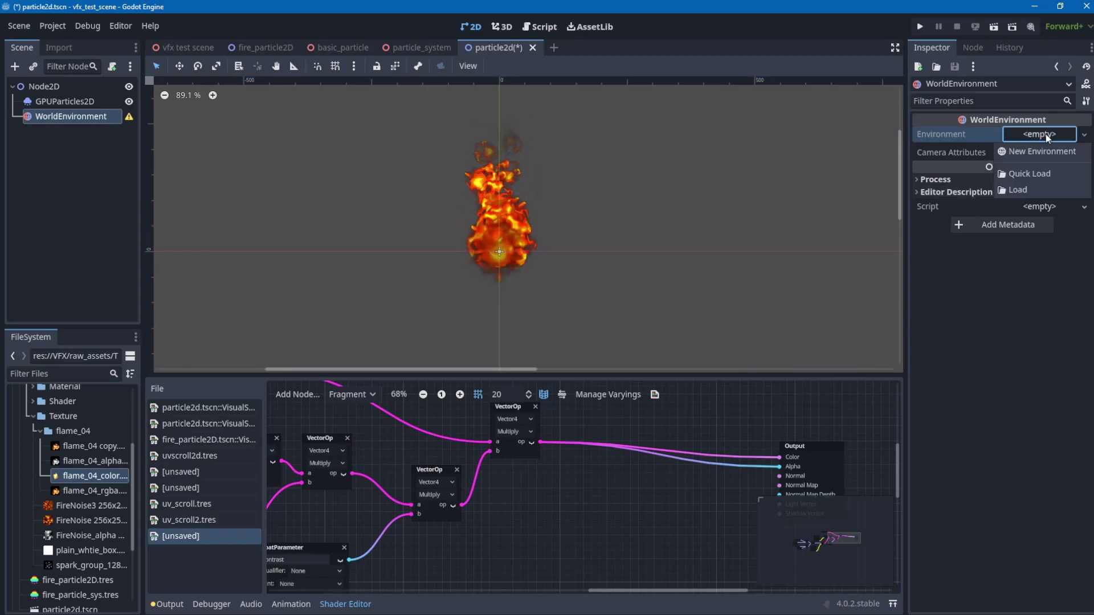
click(1038, 155)
click(1045, 137)
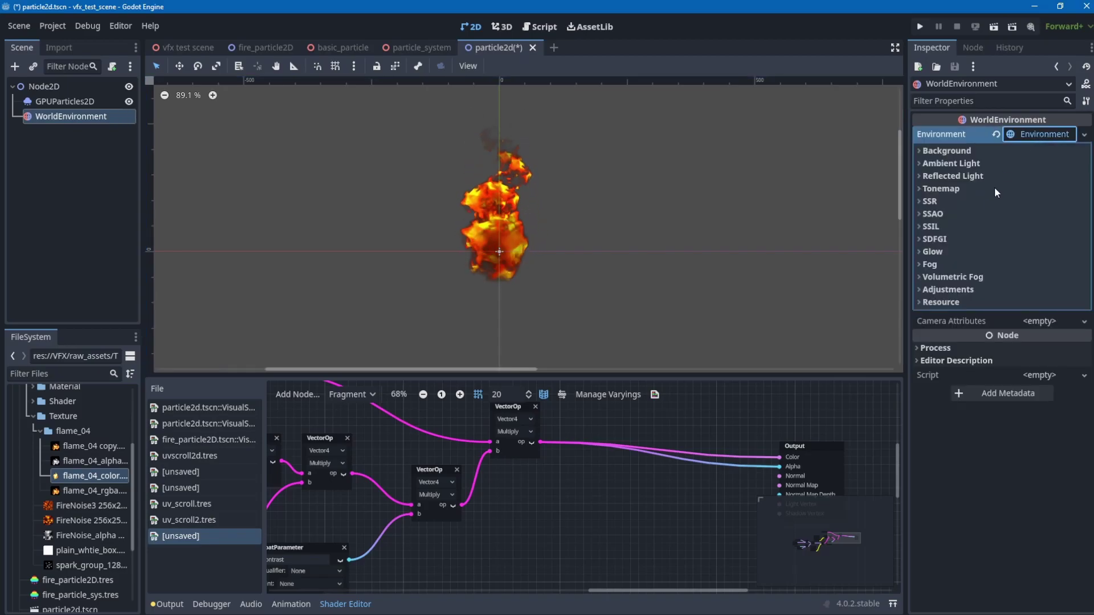
click(941, 252)
click(1020, 265)
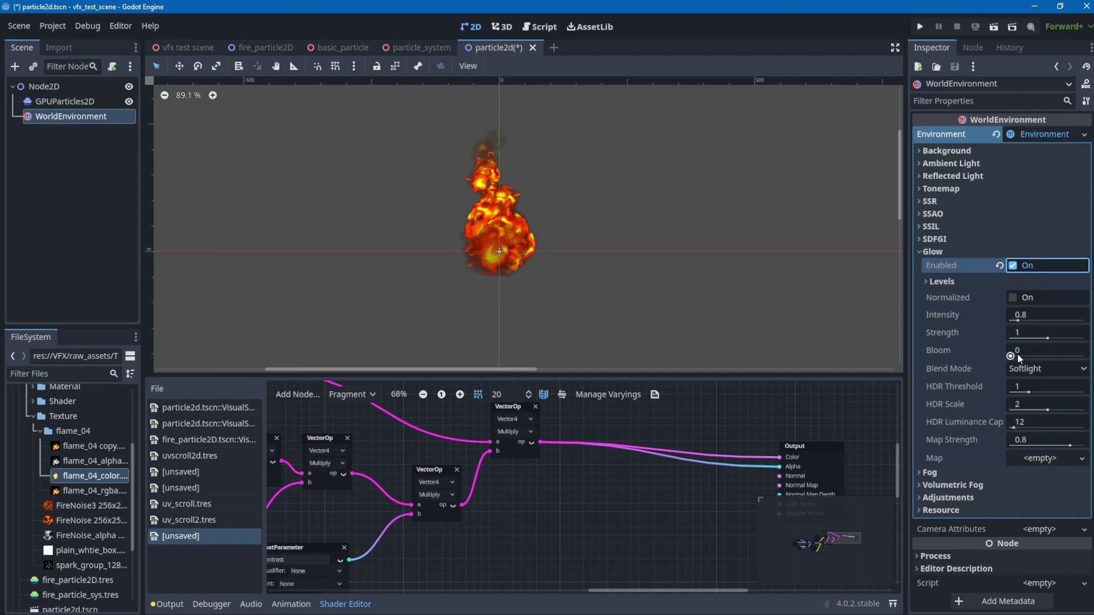
- Set the Glow's Intensity to 2.52, Strength to 1.08, Bloom to 0.09 and Blend Mode to Additive
drag(1014, 351, 1038, 320)
click(1043, 369)
click(1042, 388)
- Set the environment's Background Mode to Canvas and retune the Glow to Intensity 1.55, Strength 0.63 and Bloom 0.14
click(962, 151)
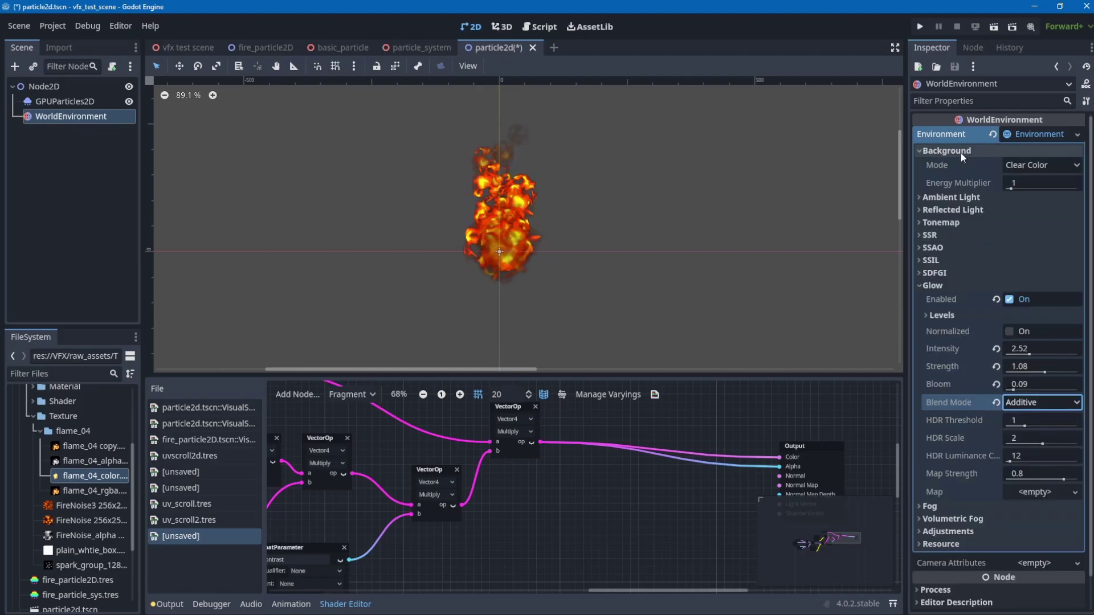
click(1034, 164)
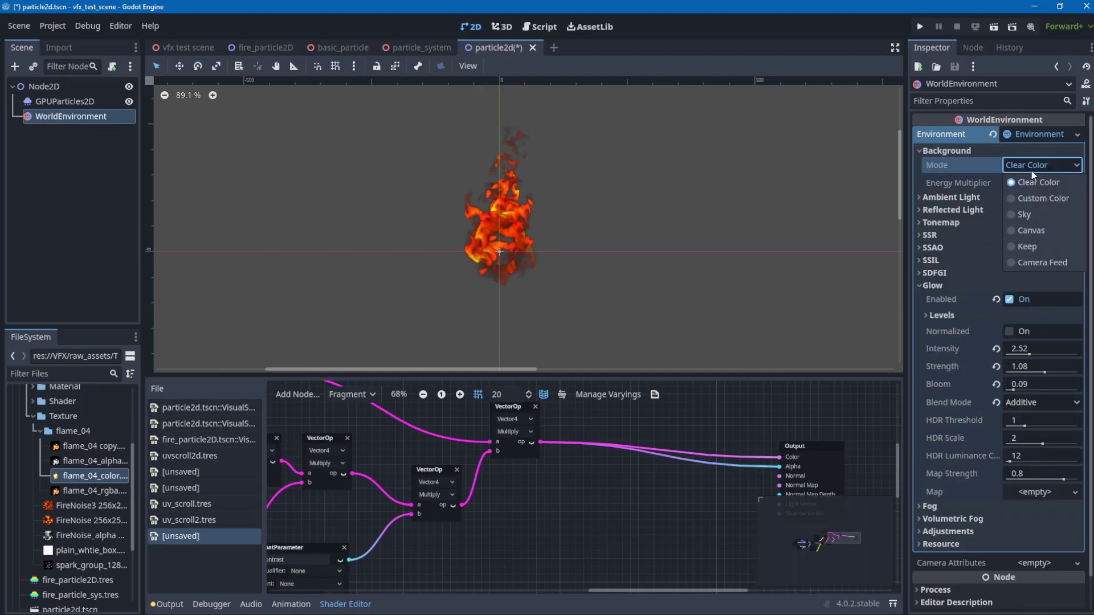
click(1043, 232)
scroll(550, 220, down, 1)
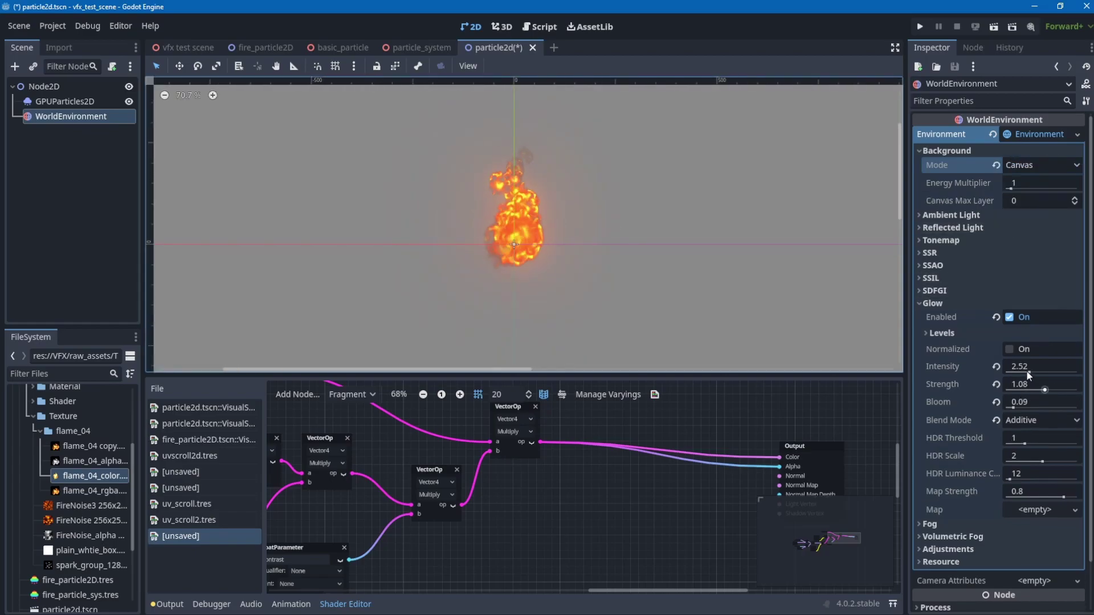
drag(1027, 371, 1017, 407)
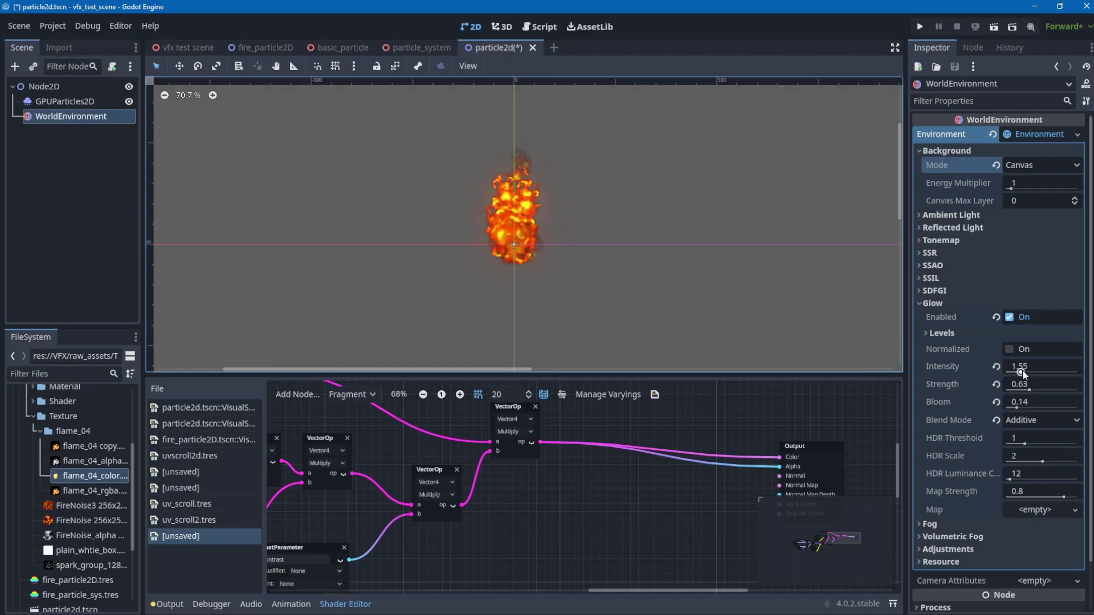
- Set the Blend mode of the GPUParticles2D node's visual shader to Add
click(79, 125)
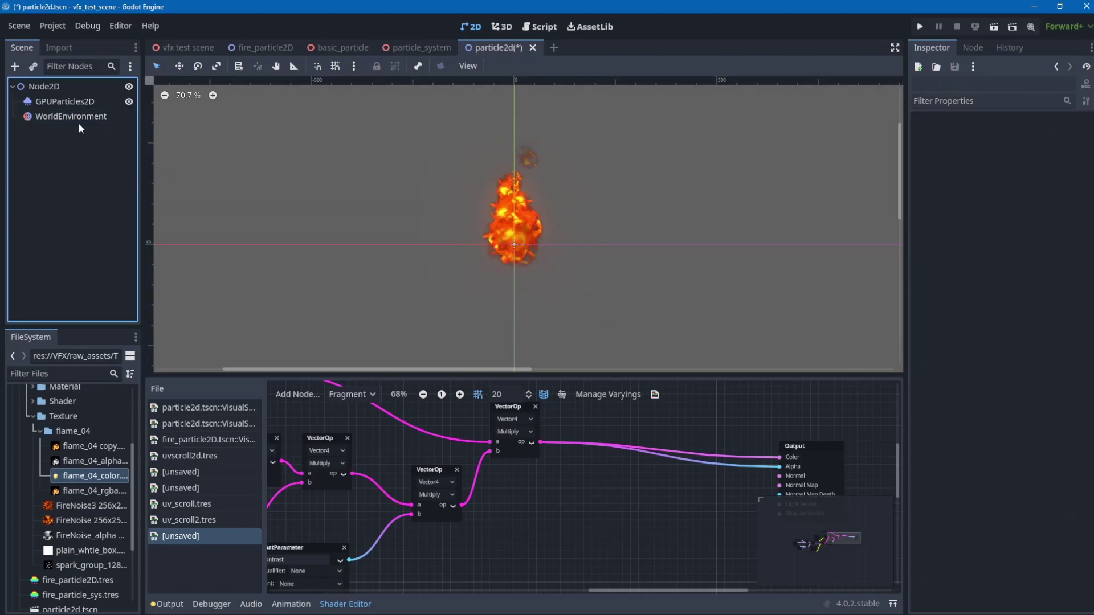
click(78, 117)
click(77, 100)
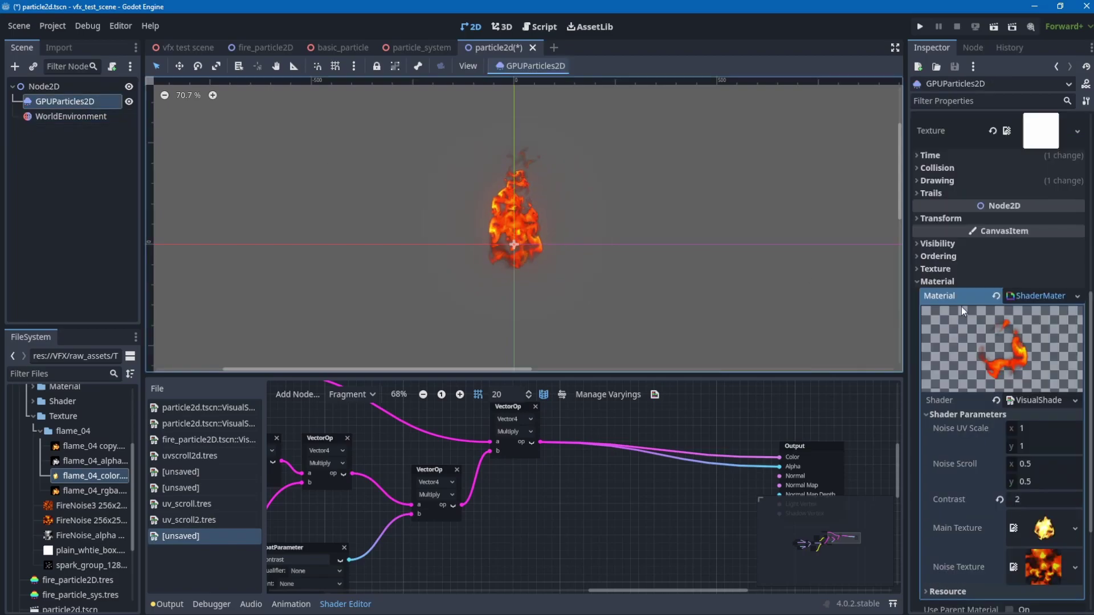
click(1027, 402)
click(969, 434)
click(1044, 449)
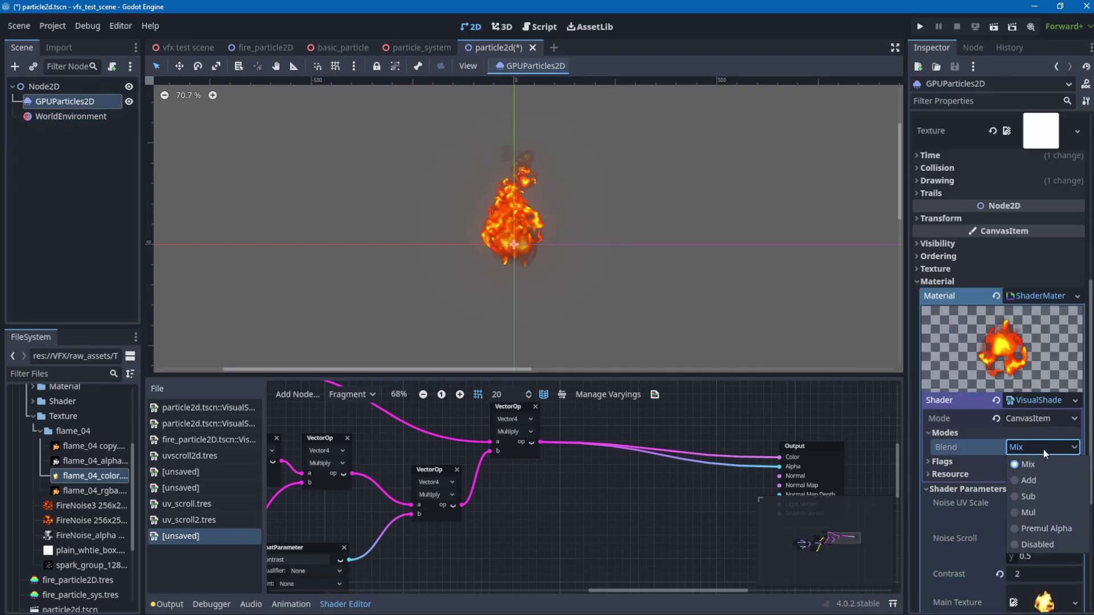
click(1029, 480)
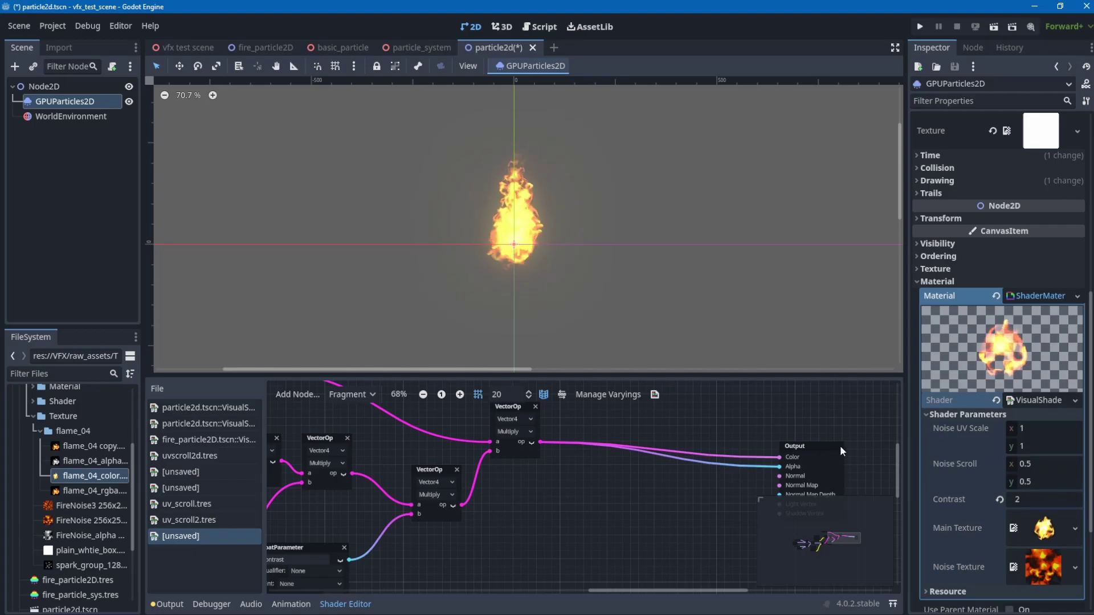
scroll(623, 228, right, 2)
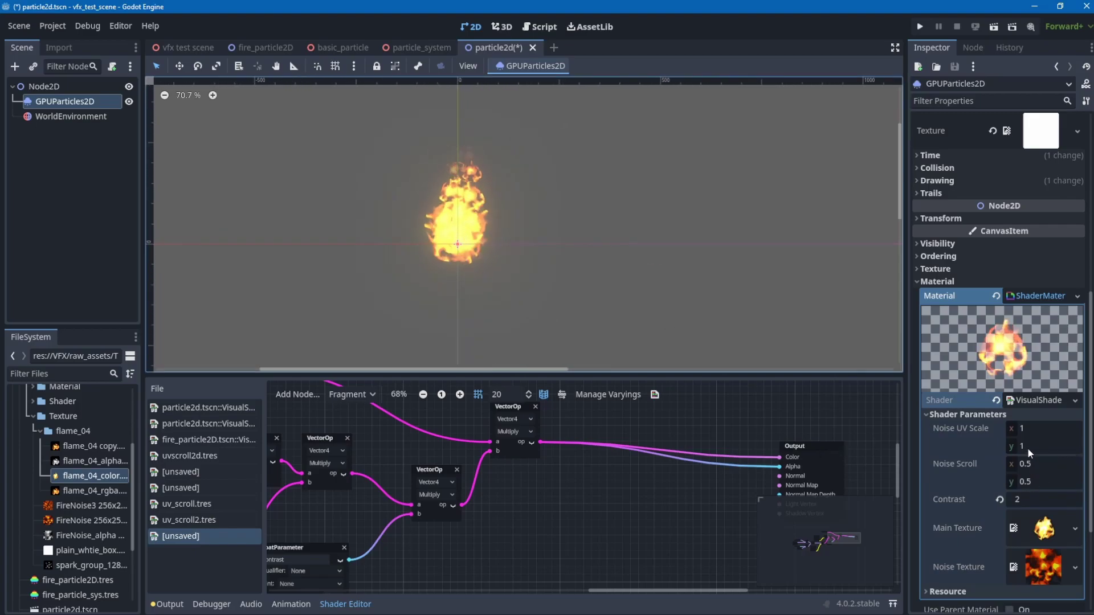
- Set the visual shader's Blend mode to Premul Alpha and reopen the shader's settings
click(1030, 404)
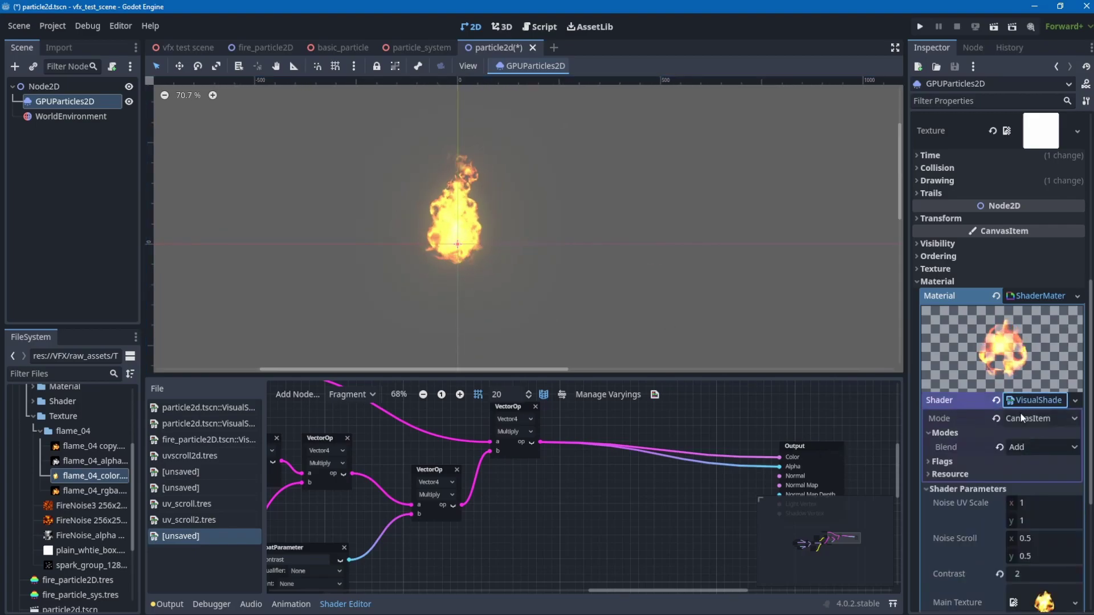
click(1020, 446)
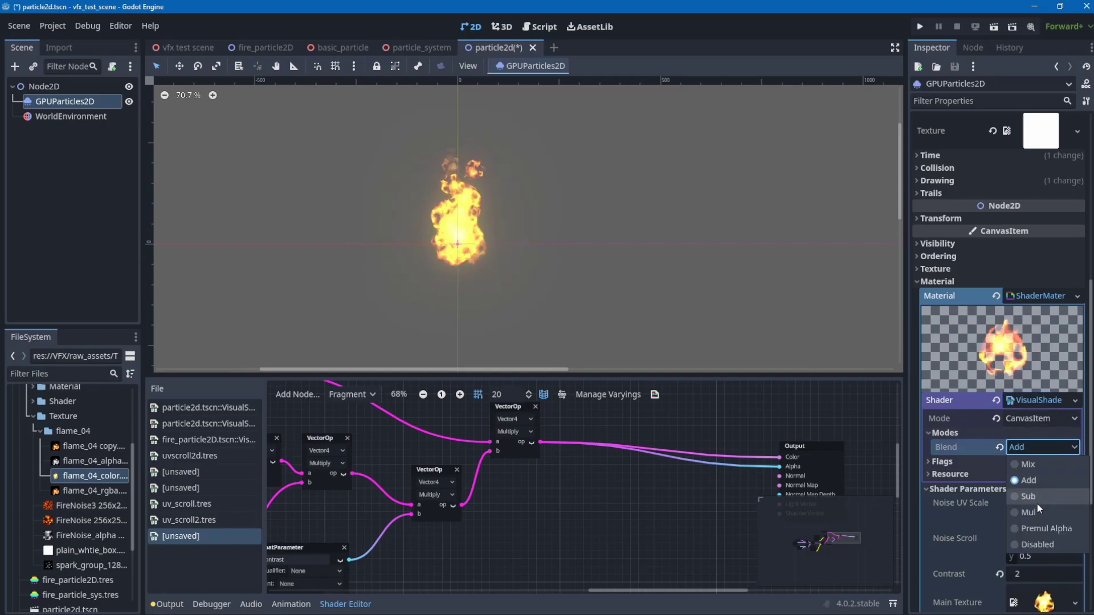
click(1036, 528)
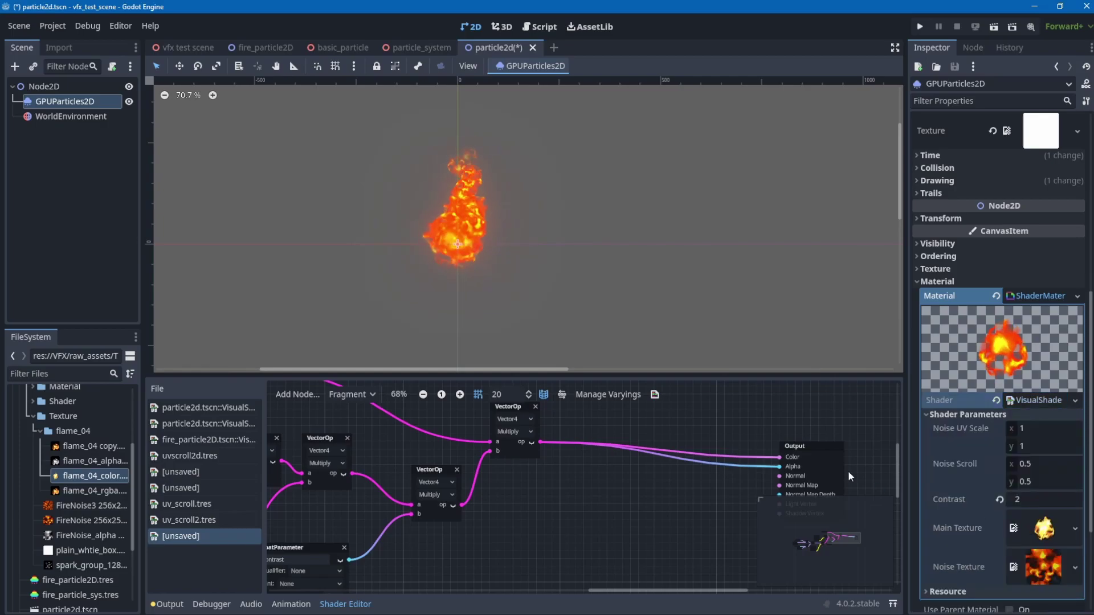
click(1032, 402)
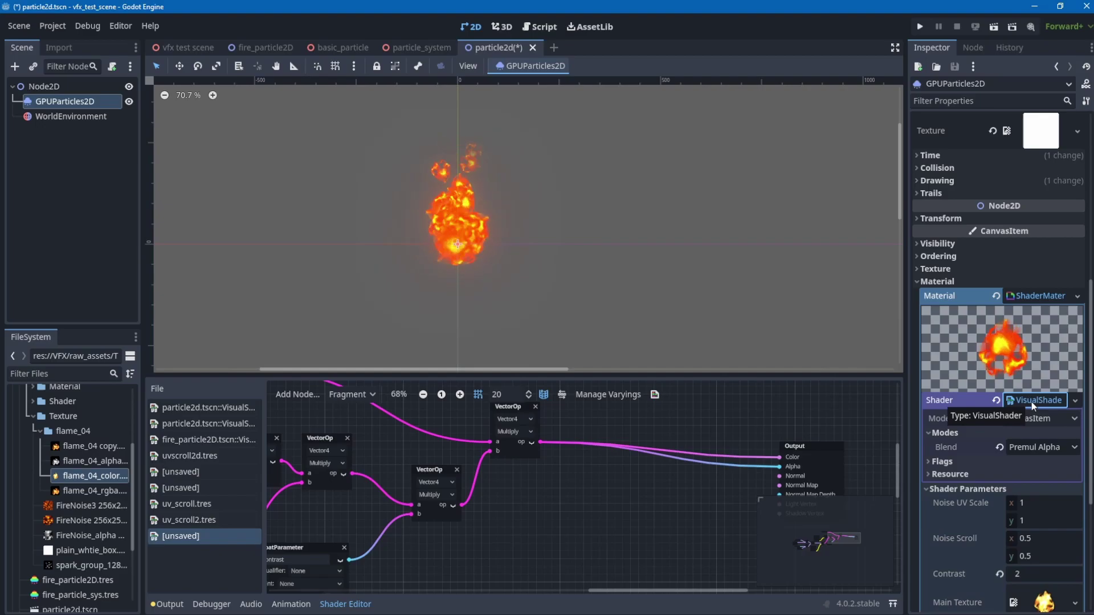
- Set the Blend mode of the particle node's visual shader to Add and deselect the node
click(1019, 448)
click(1028, 479)
scroll(707, 268, down, 2)
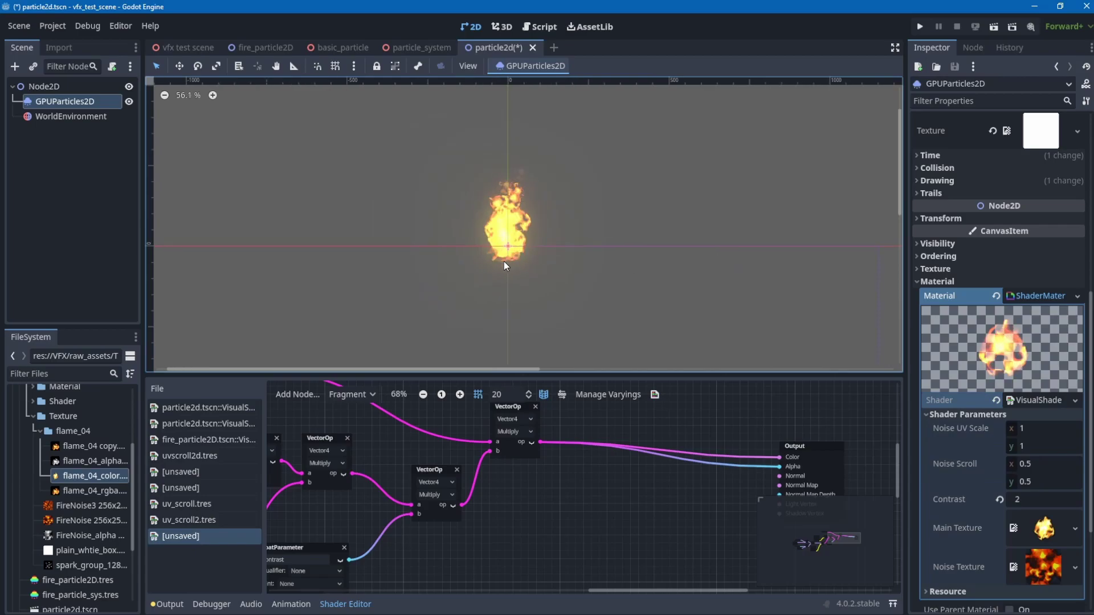
scroll(615, 274, up, 1)
click(102, 171)
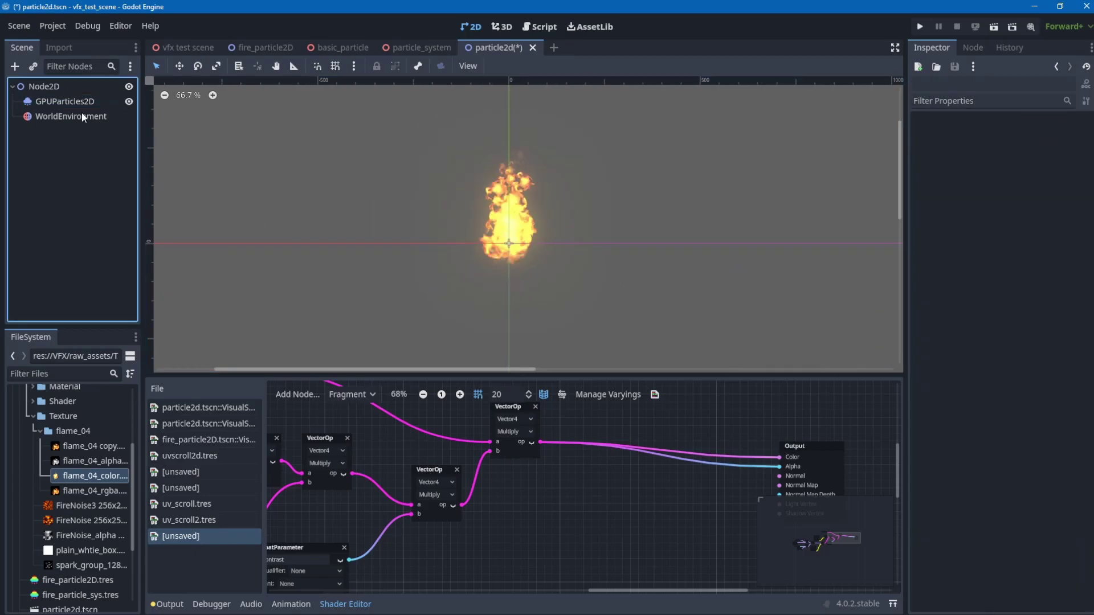
- Duplicate the GPUParticles2D node within the scene
click(79, 106)
key(ctrl+d)
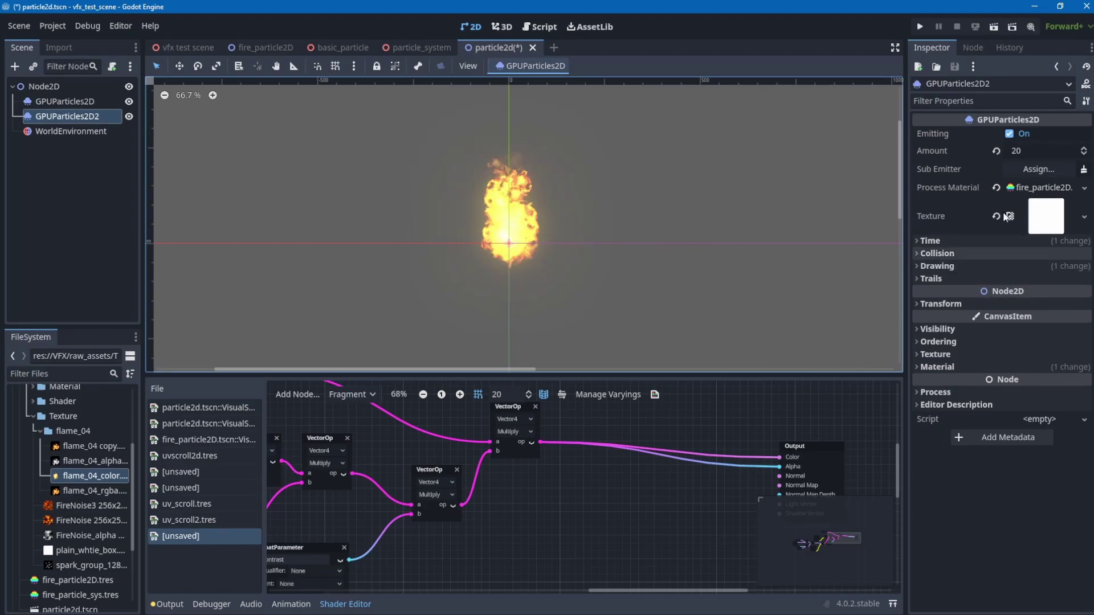
click(959, 332)
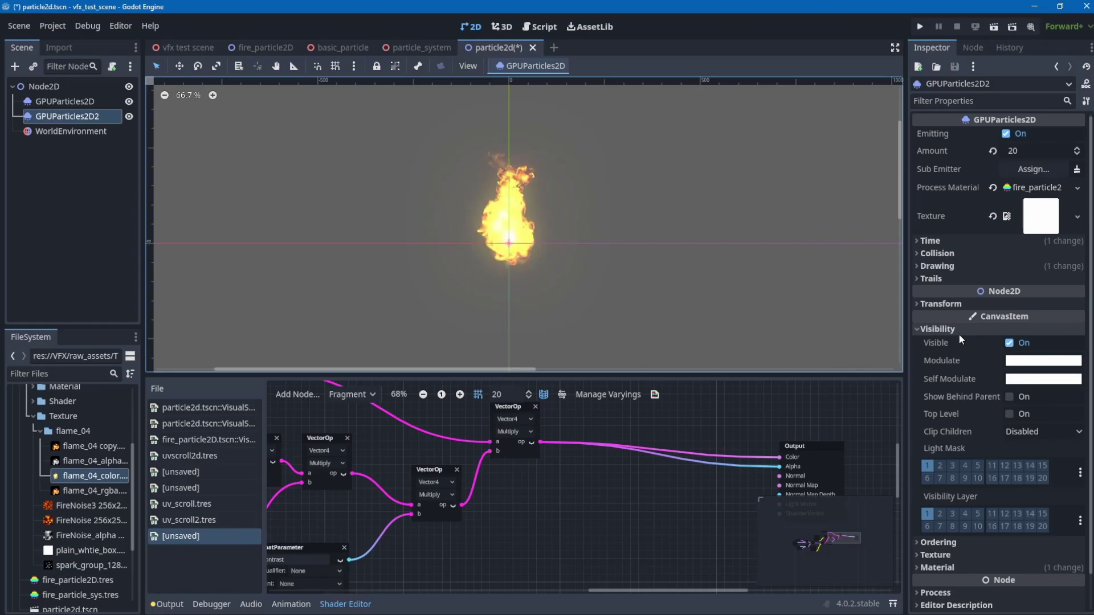
click(960, 335)
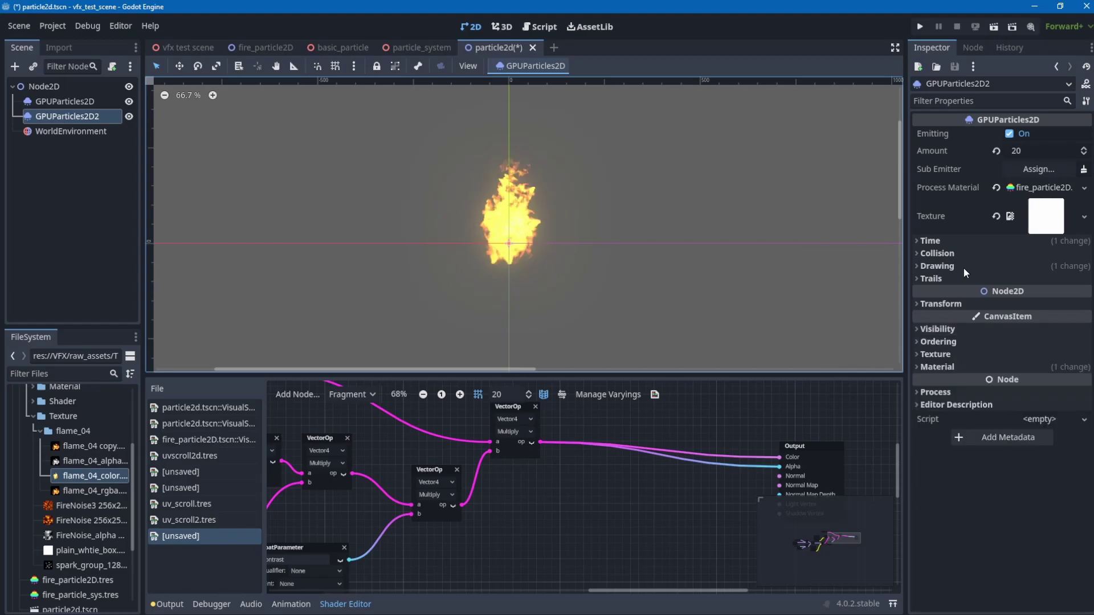
- Make the duplicated particle node's ShaderMaterial unique so it is independent of the original flame's material
click(956, 368)
click(1036, 379)
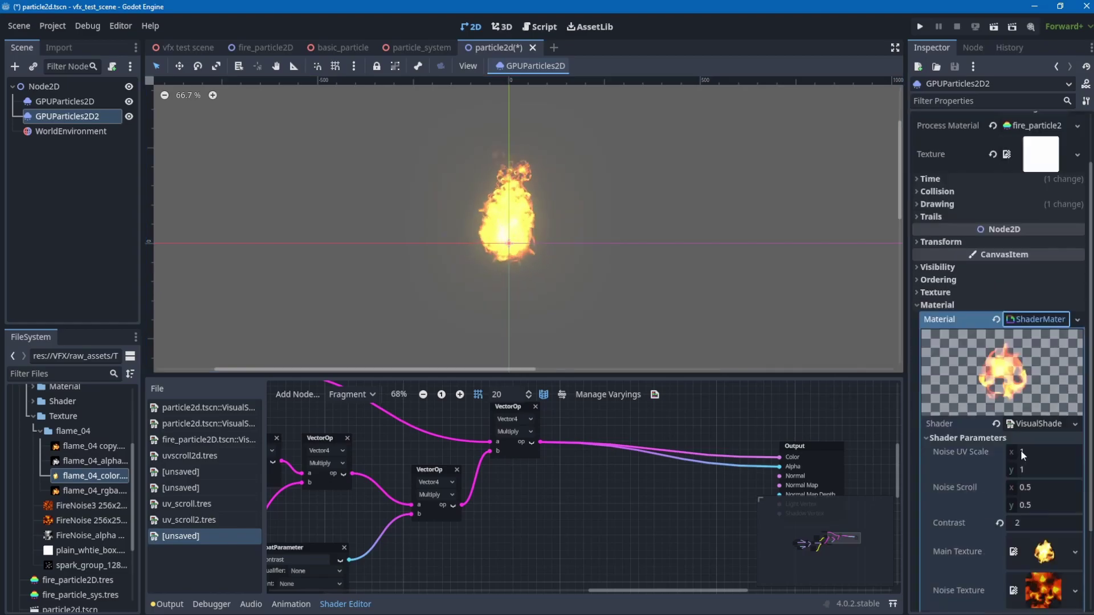
scroll(1021, 450, down, 2)
click(1078, 257)
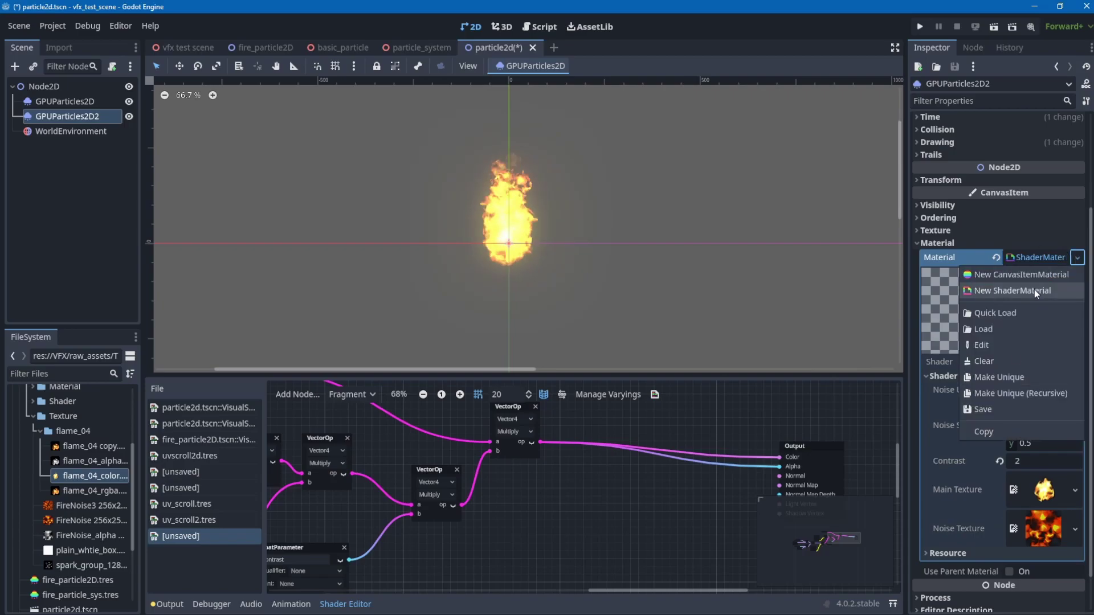
click(994, 378)
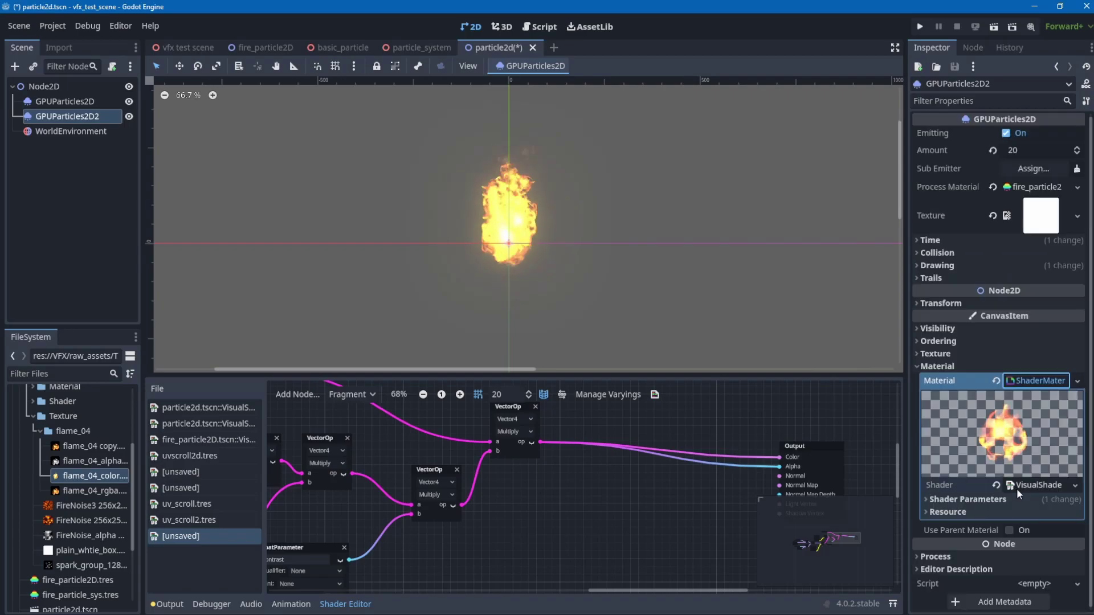
- Assign the spark_group_128 texture as the Main Texture in the duplicate's shader parameters
click(1017, 486)
scroll(1010, 506, down, 2)
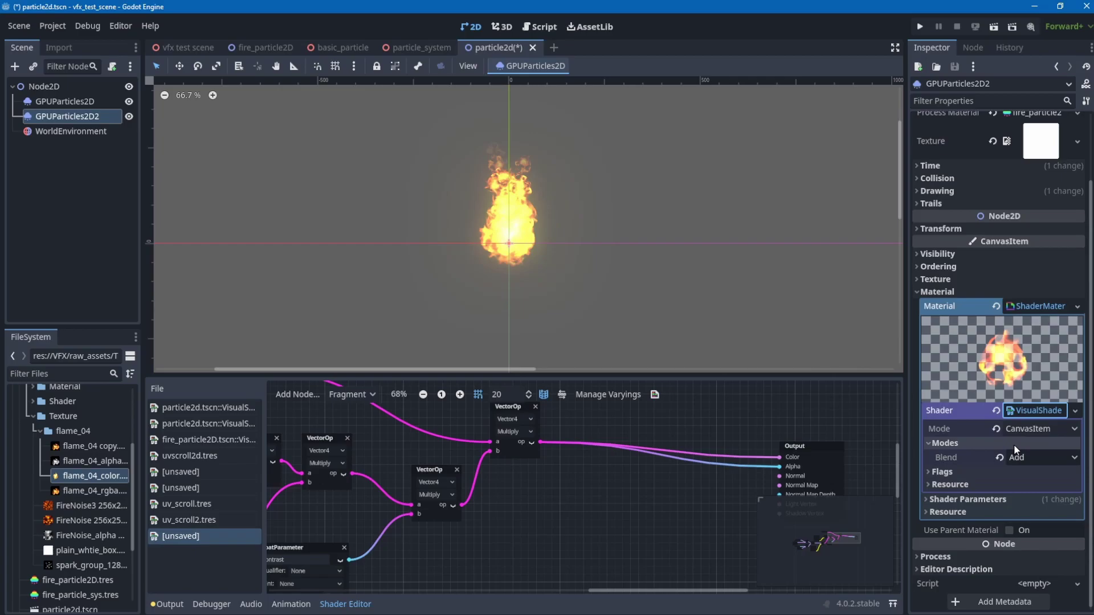
click(972, 499)
scroll(979, 509, down, 4)
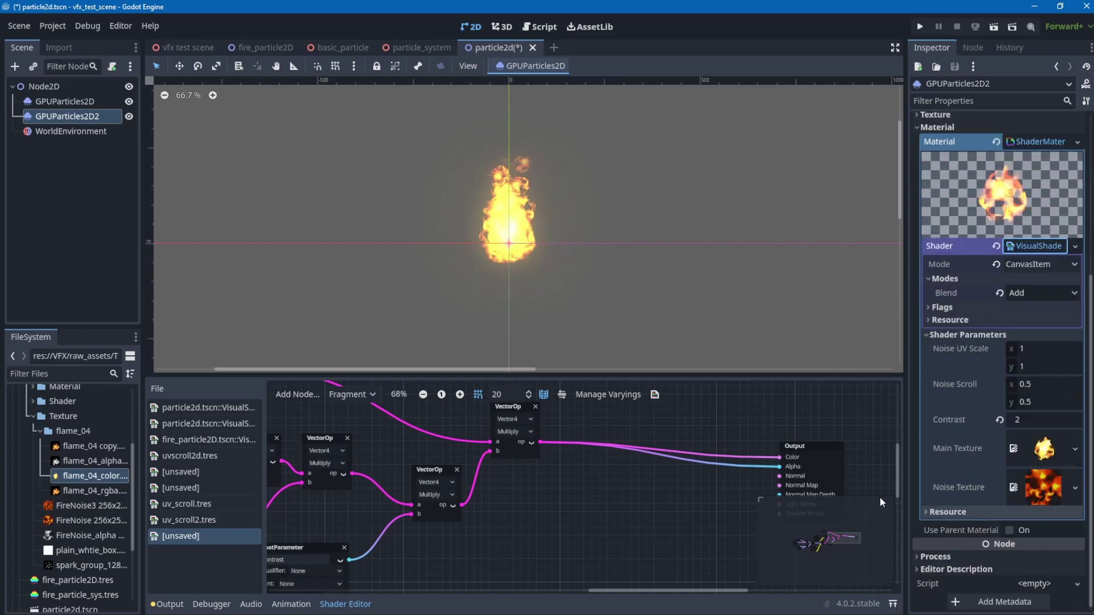
click(95, 566)
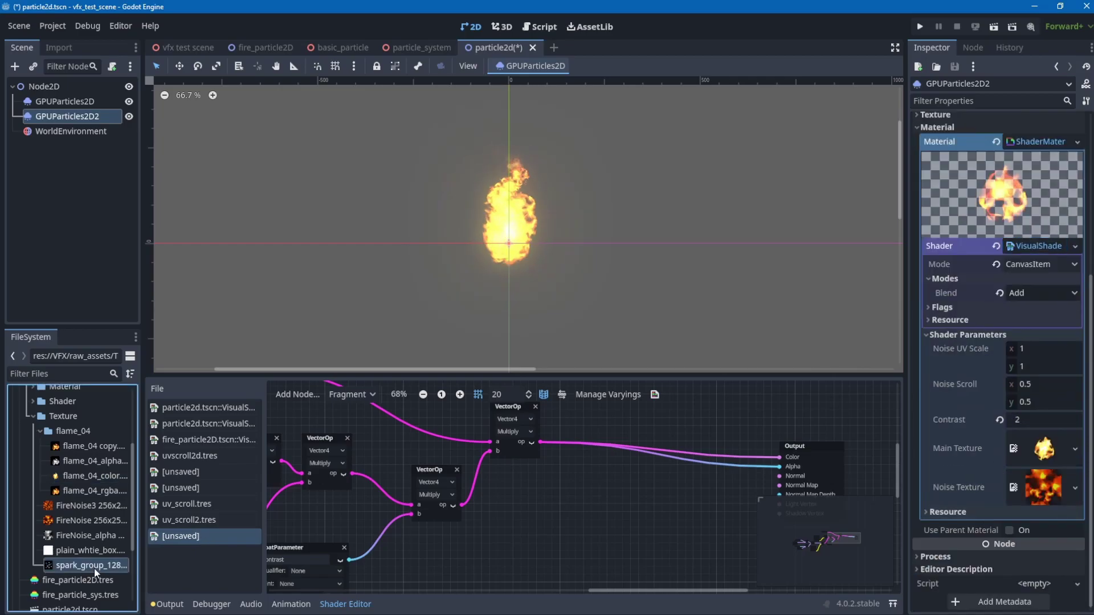
drag(94, 569, 1030, 445)
scroll(639, 269, up, 2)
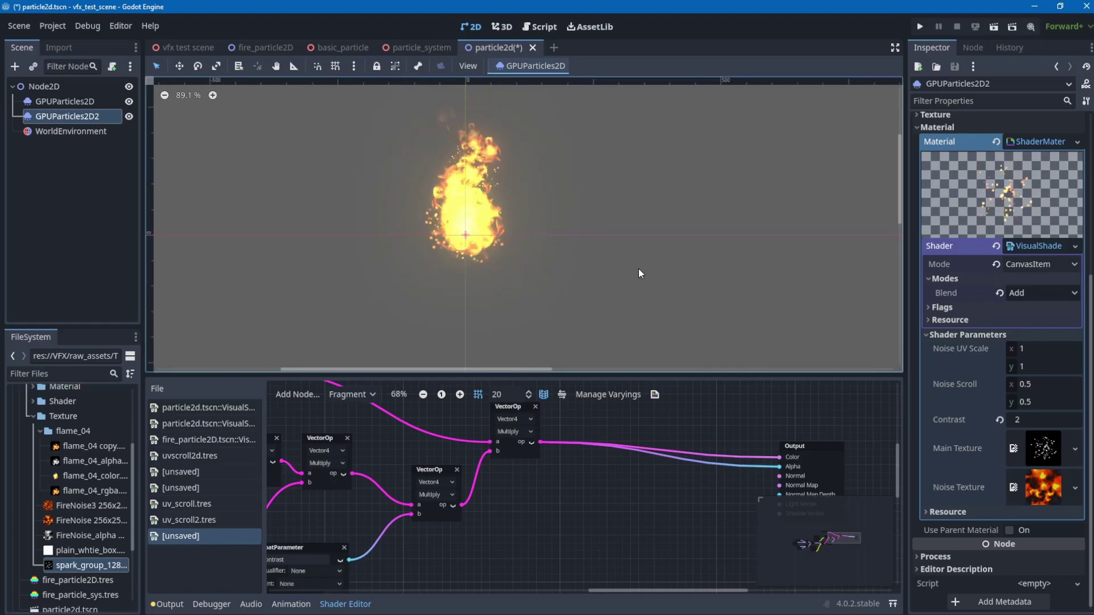
middle_drag(557, 215, 590, 252)
scroll(591, 252, up, 1)
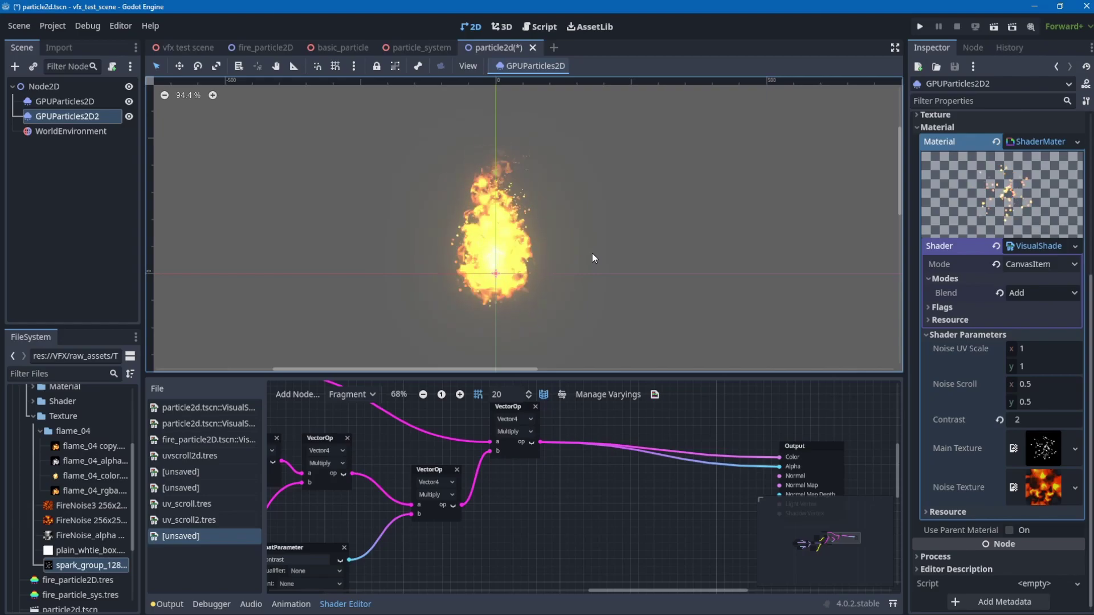
- Enlarge the shader graph and switch the noise_texture parameter's Repeat to Default, then back to Enabled
drag(538, 377, 538, 306)
scroll(713, 449, left, 5)
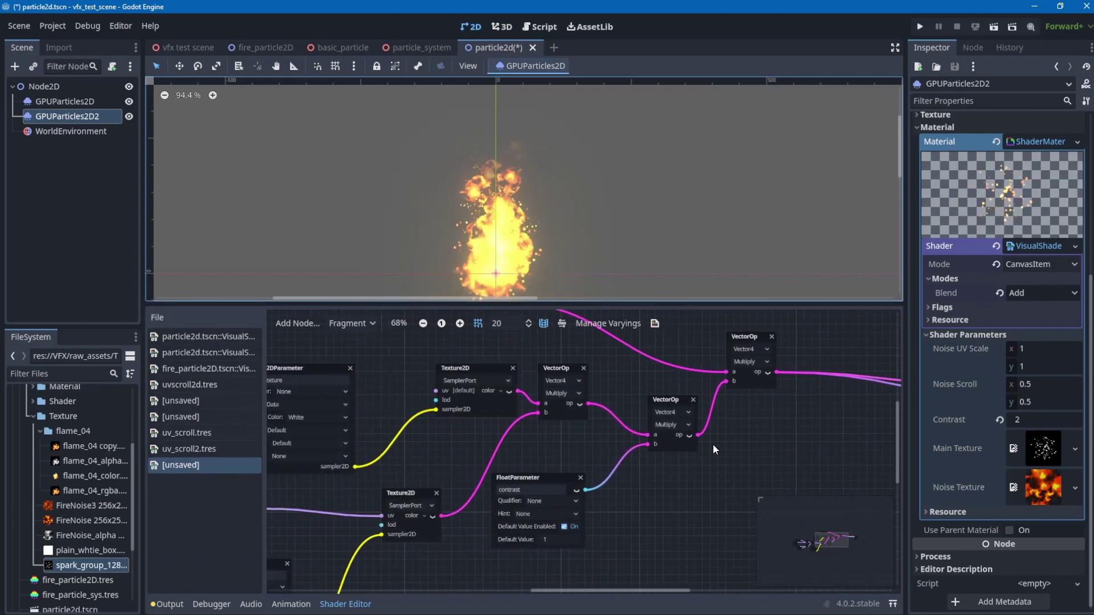
middle_drag(433, 478, 638, 426)
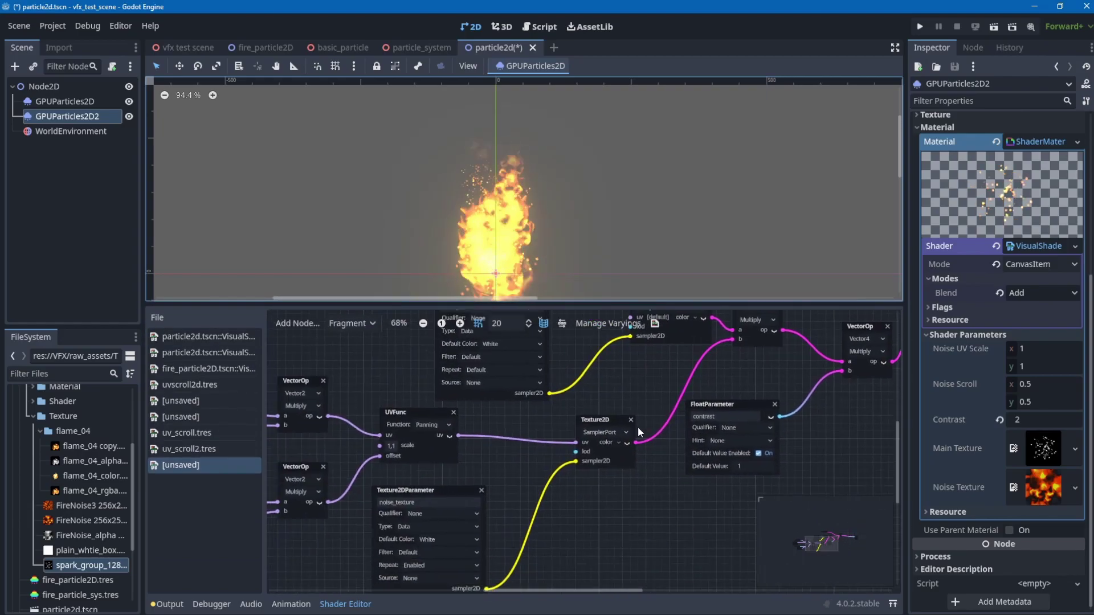
ctrl+scroll(546, 447, up, 2)
click(491, 483)
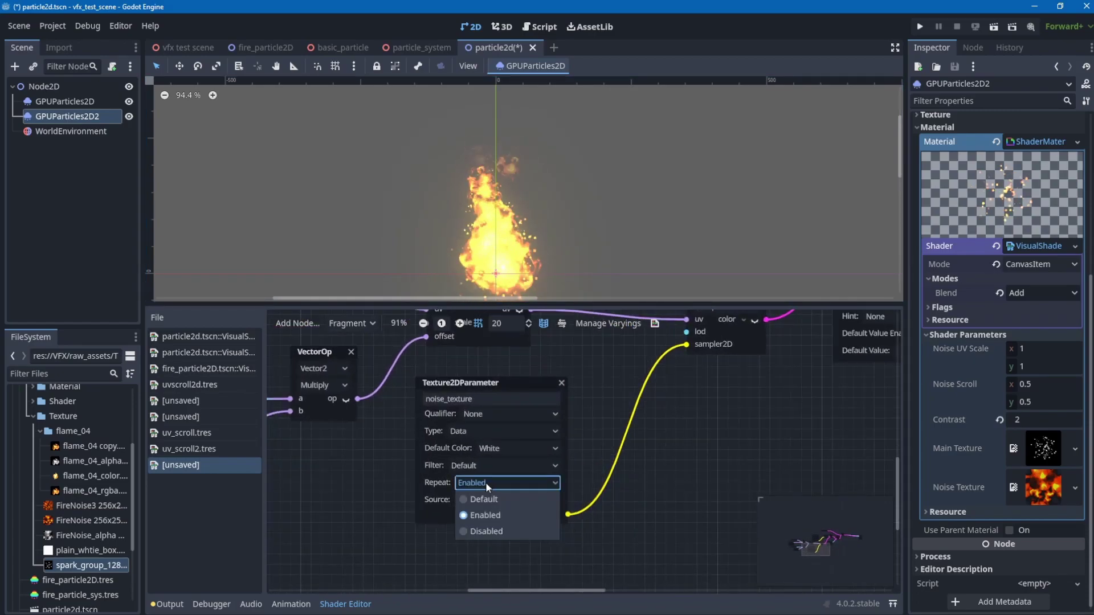
click(474, 501)
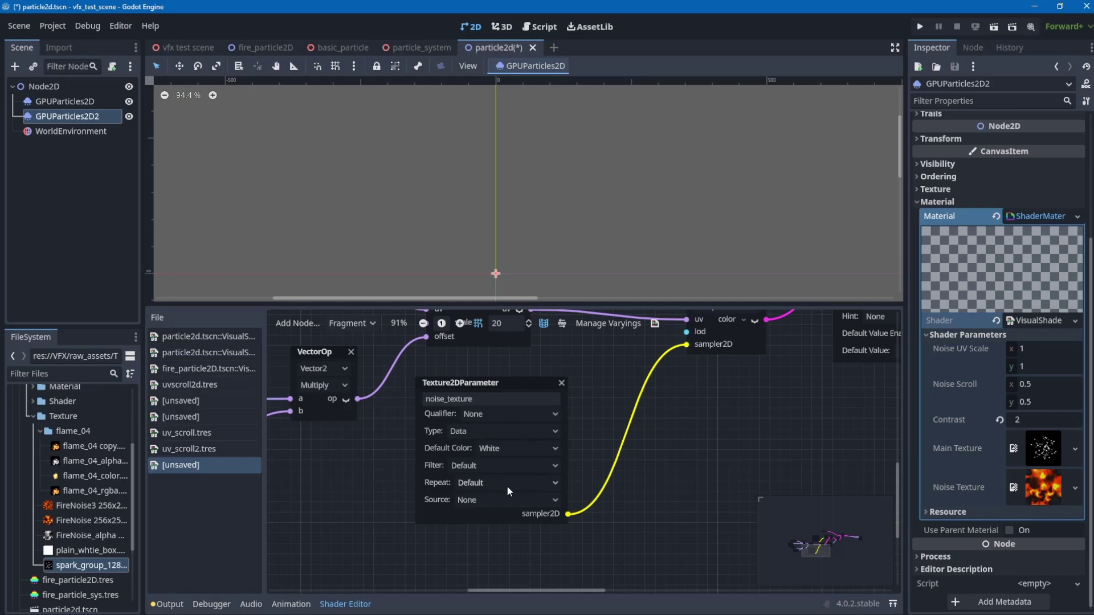
click(507, 487)
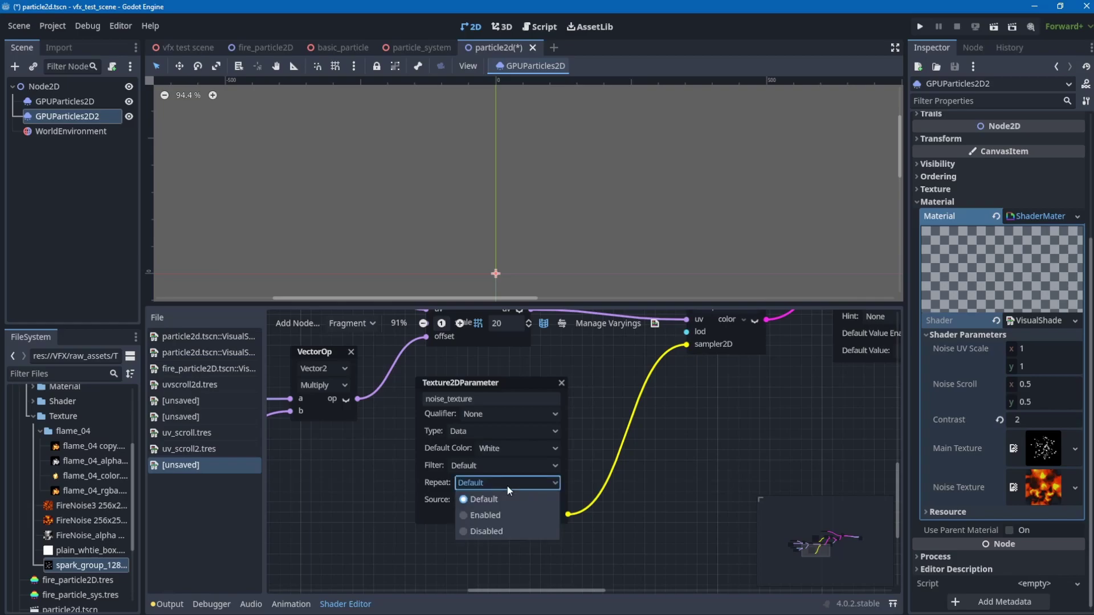
click(498, 516)
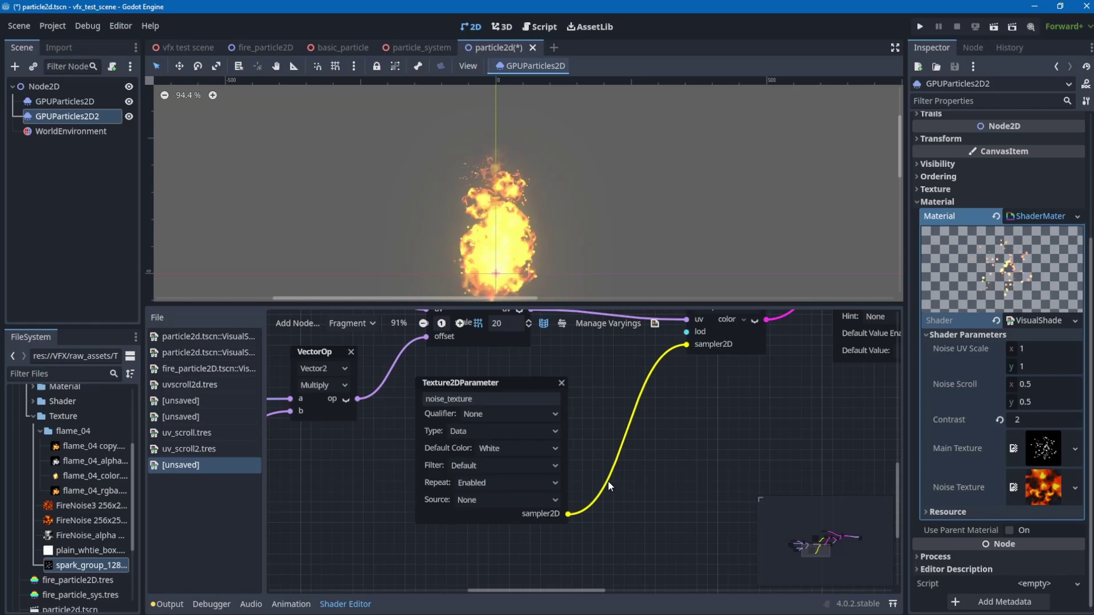